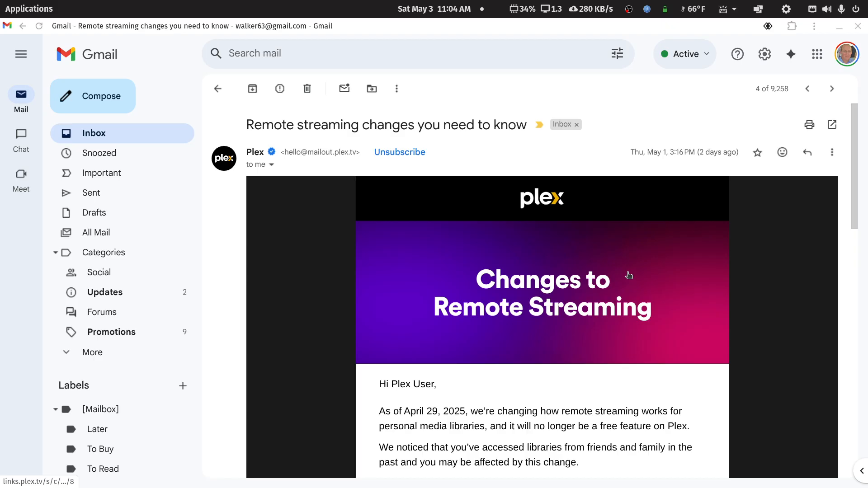
Step: Read through the Plex e-mail about remote streaming changes and close the mail window
scroll(629, 275, "down", 10)
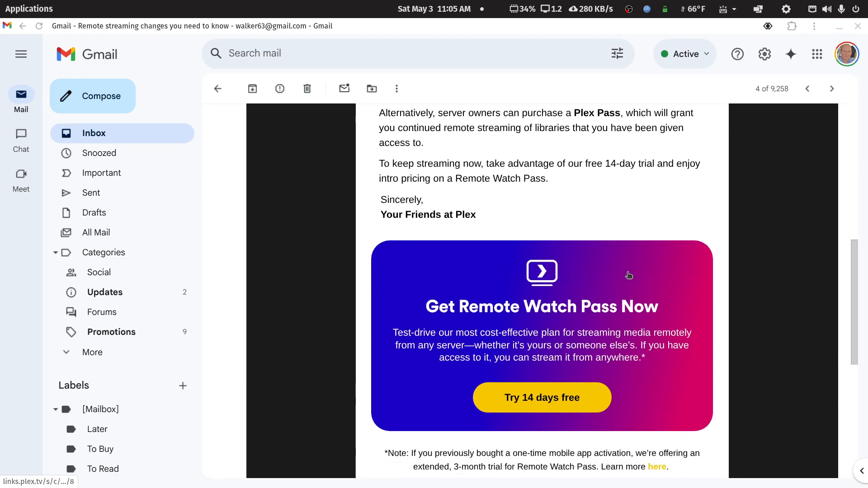
scroll(629, 275, "up", 6)
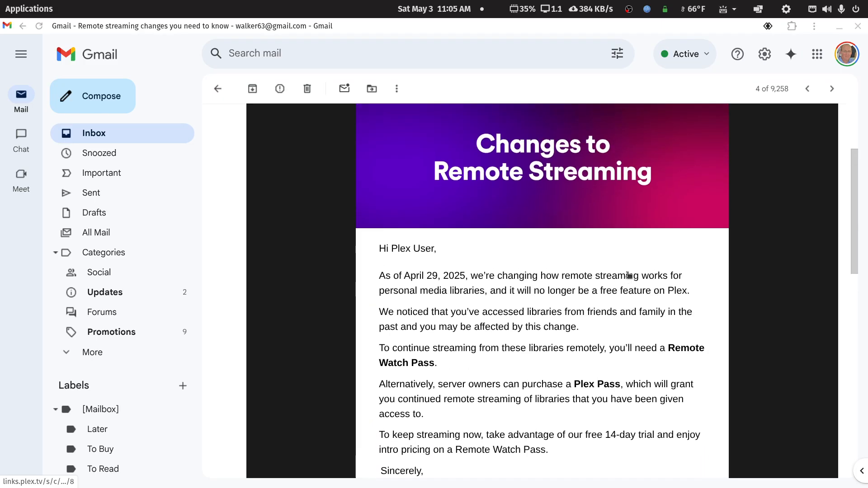
left_click(858, 27)
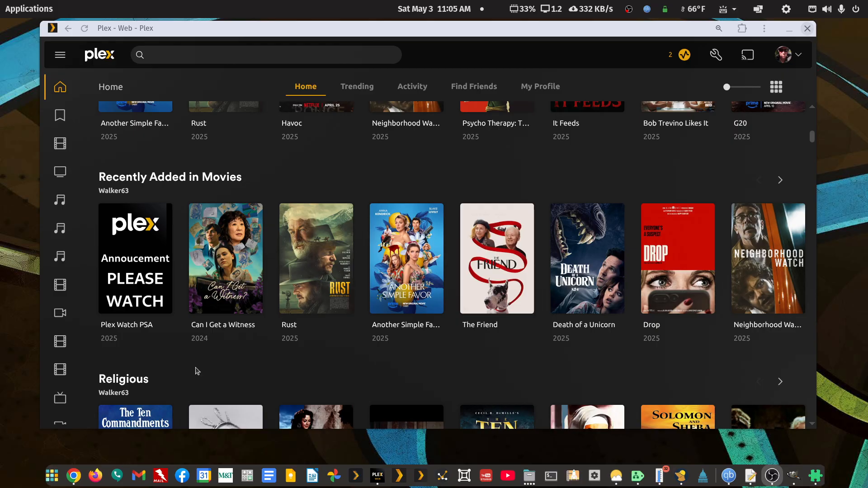
Step: Play the Plex Watch PSA video from Recently Added in Movies and close the player
mouse_move(149, 235)
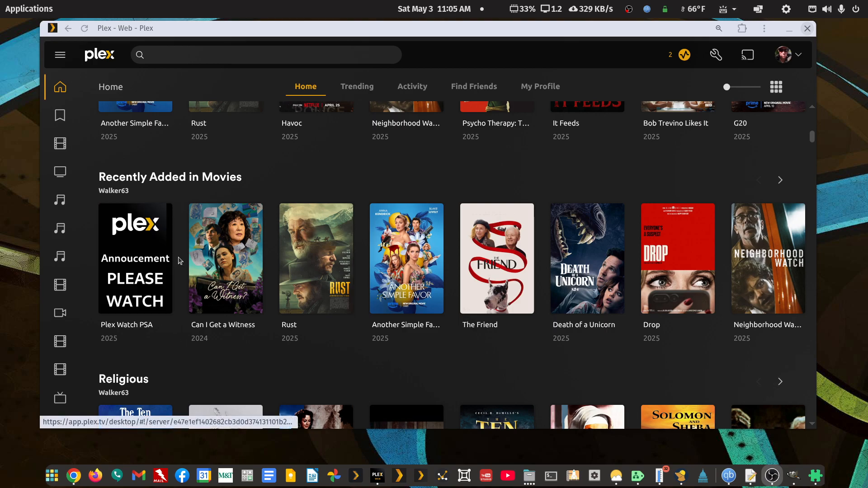
left_click(136, 259)
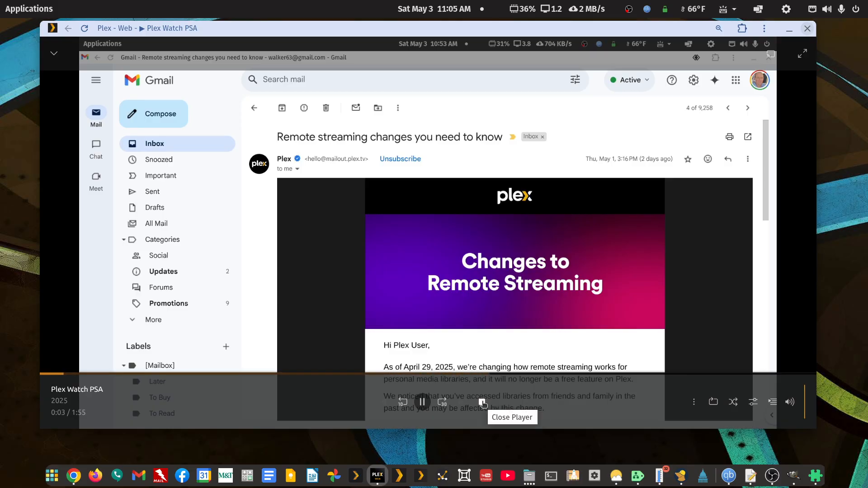
left_click(482, 402)
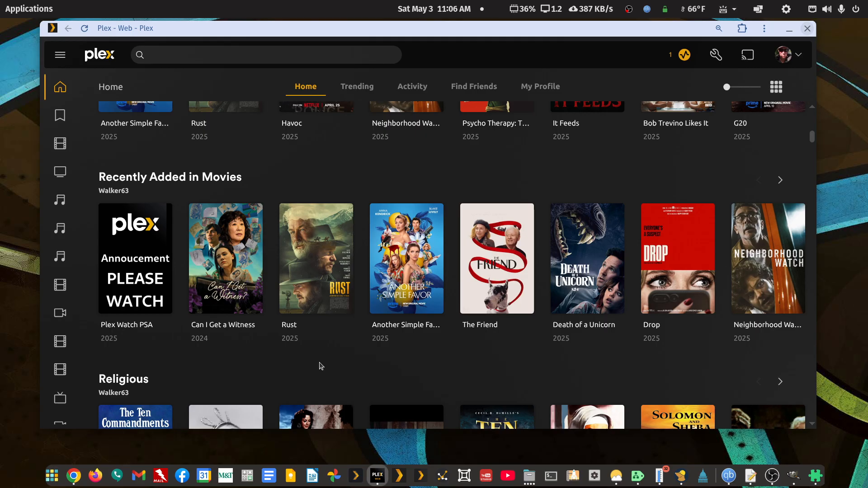
Step: Switch to the file manager window showing "1 - Unlisted Movie Media" and go back to its movie-main parent folder
left_click_drag(867, 38, 867, 68)
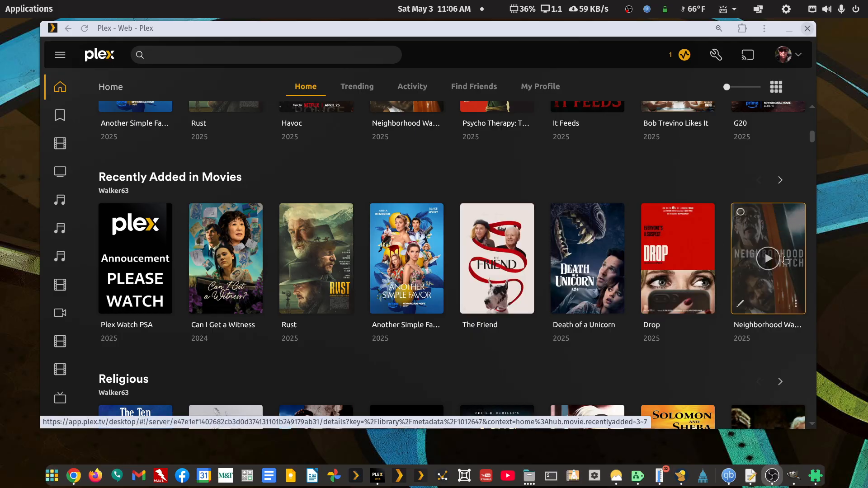
left_click(530, 476)
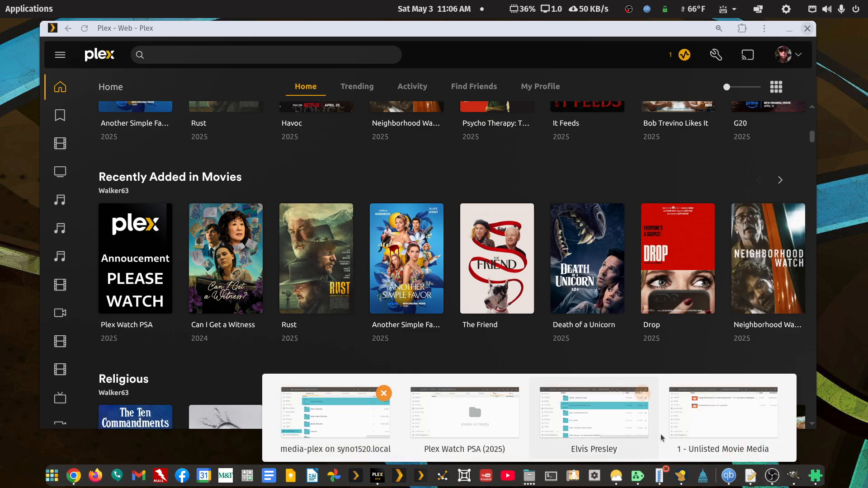
left_click(725, 419)
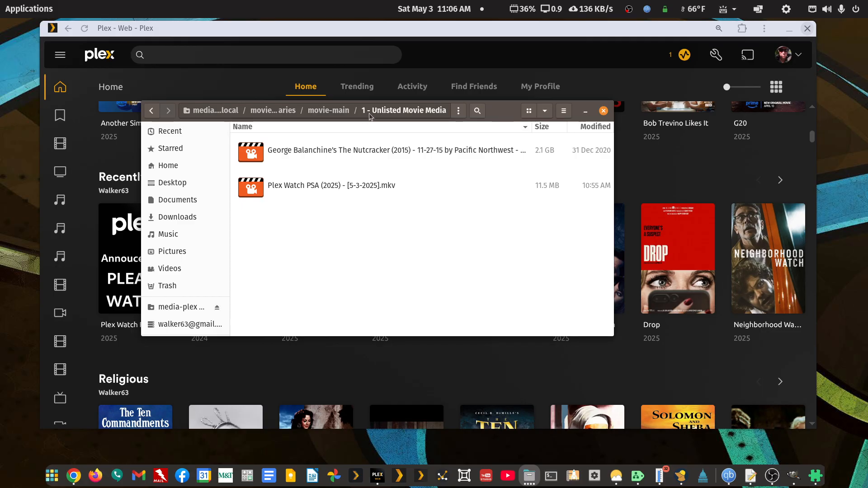
left_click(157, 115)
scroll(377, 221, "up", 1)
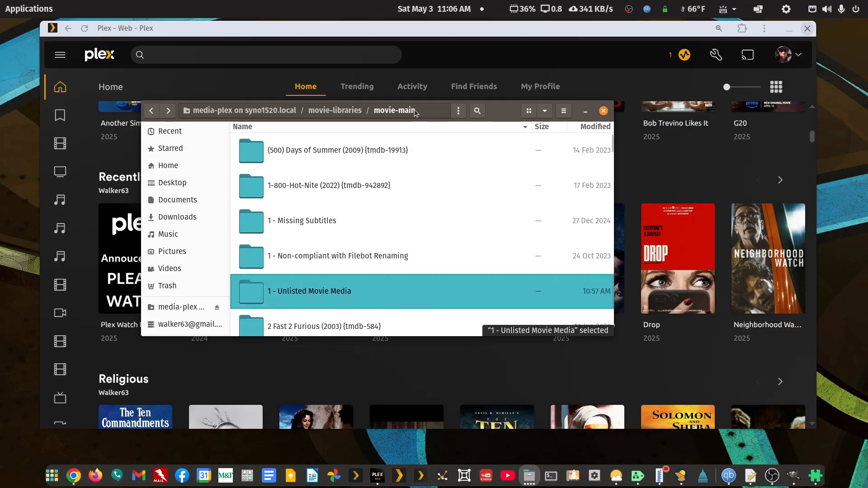
Step: Point out the Missing Subtitles, Non-compliant with Filebot Renaming and Unlisted Movie Media folders in movie-main by selecting them
scroll(363, 245, "down", 2)
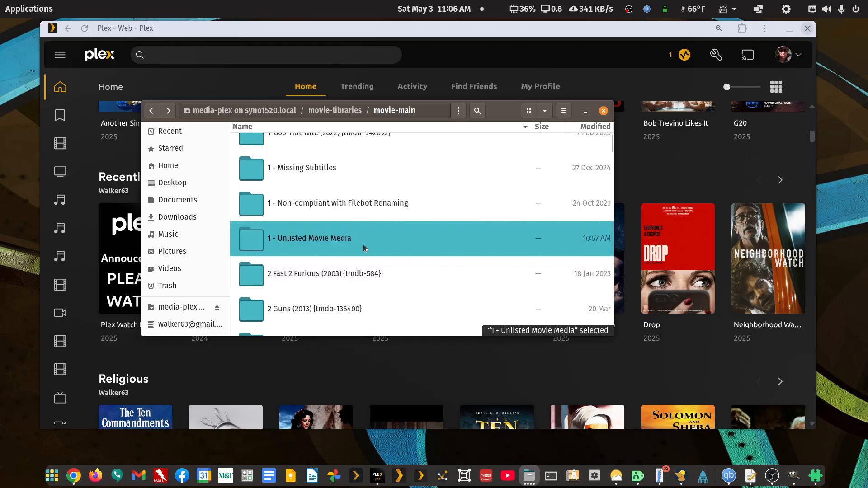
scroll(362, 245, "up", 1)
left_click(299, 198)
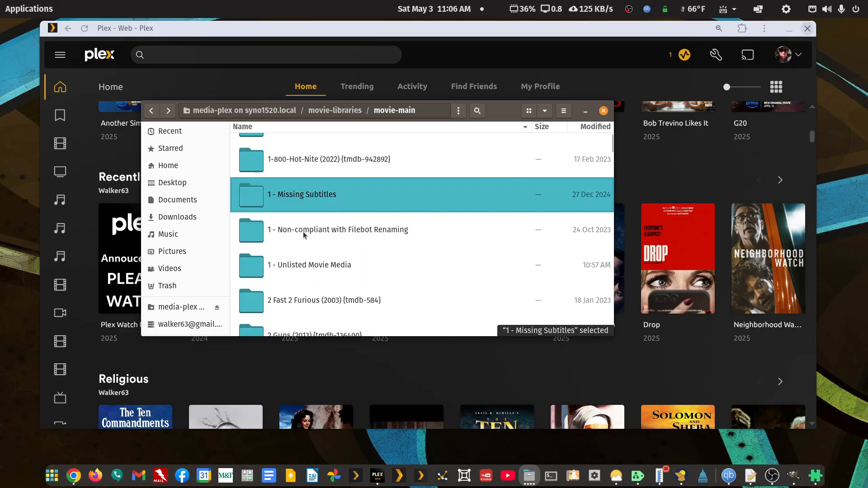
left_click(303, 235)
left_click(297, 267)
left_click(303, 230, "shift")
left_click(302, 199, "shift")
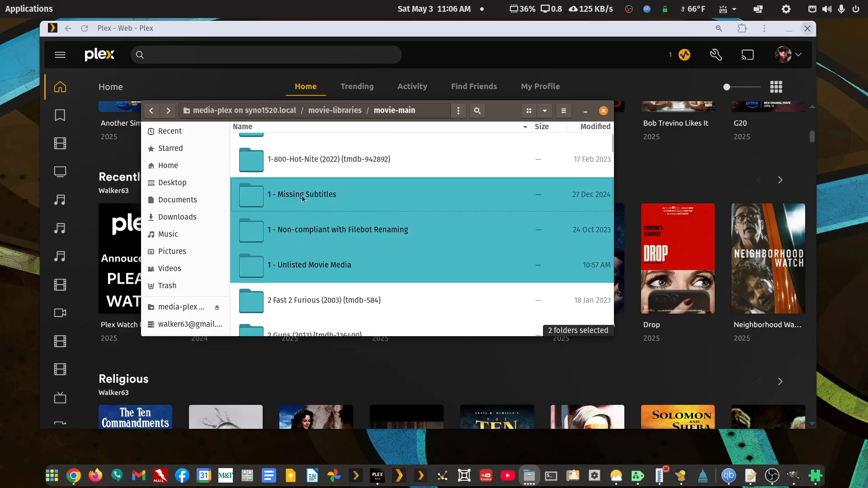
left_click(302, 199)
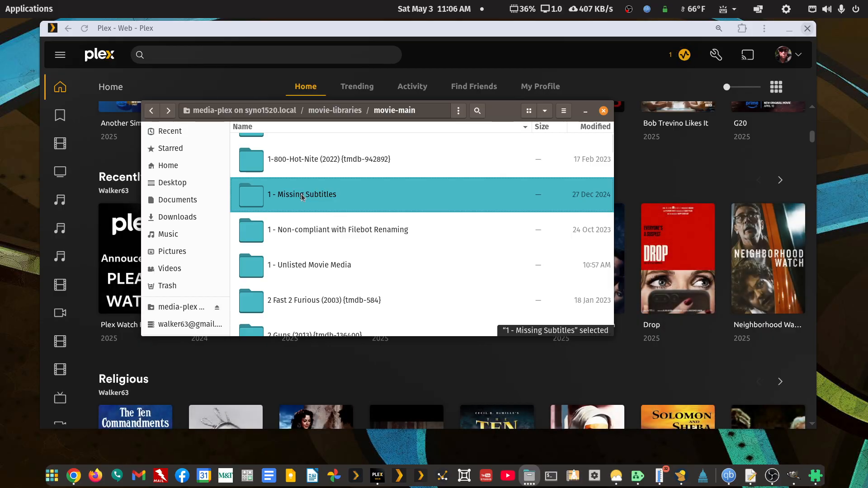
Step: Inspect the A Trip to the Moon folder inside "1 - Non-compliant with Filebot Renaming" and return to movie-main
double_click(302, 232)
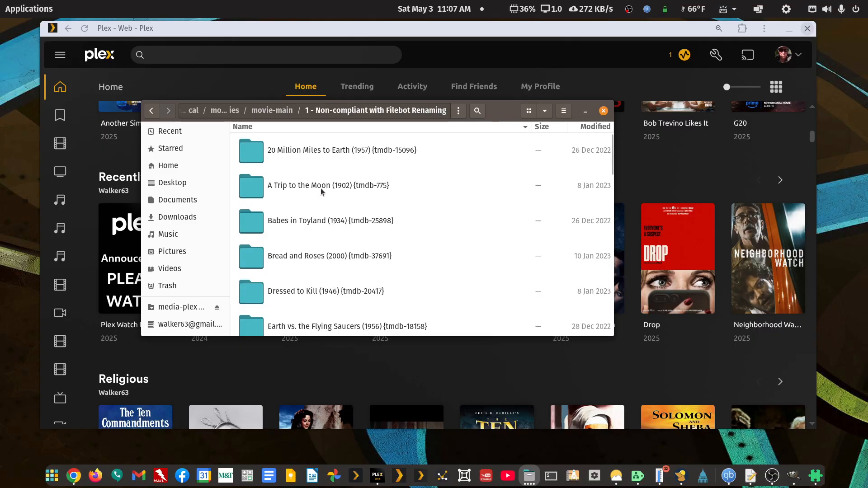
double_click(321, 188)
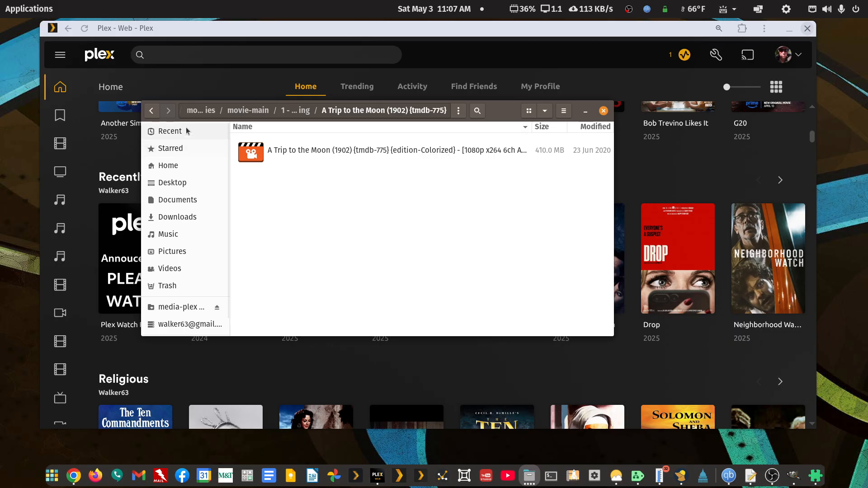
left_click(152, 113)
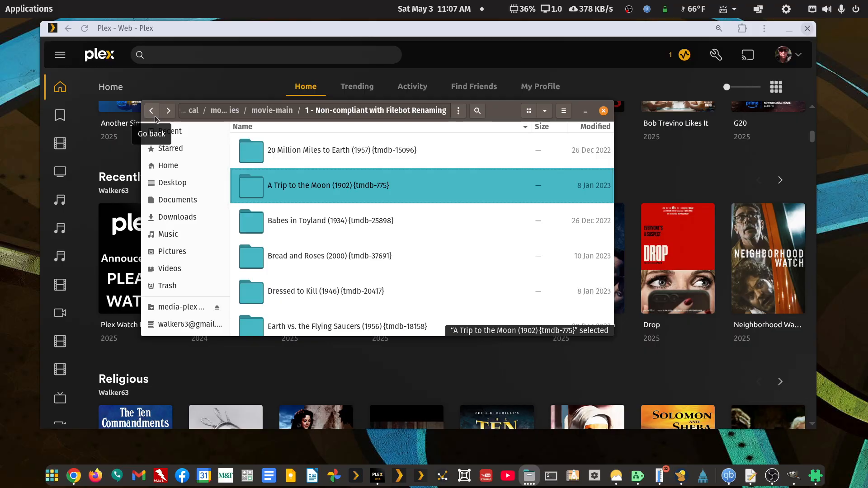
left_click(151, 111)
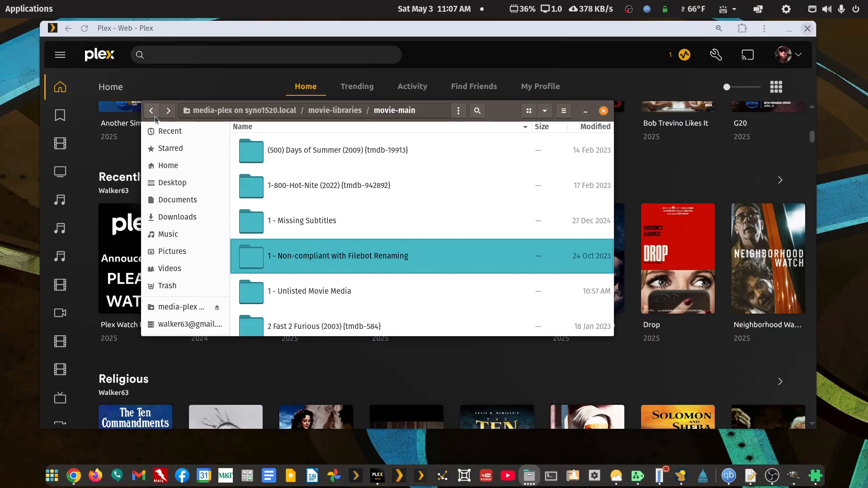
Step: Check the files in "1 - Unlisted Movie Media", return to movie-main and bring the Plex window back into view
double_click(322, 291)
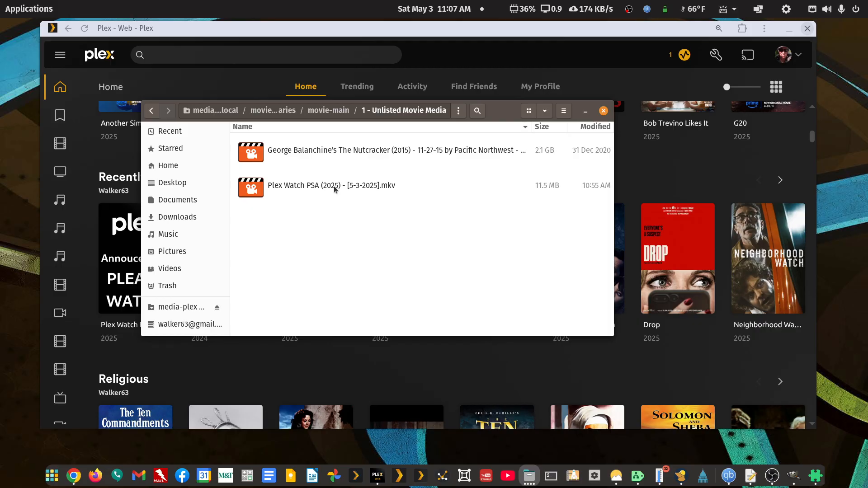
left_click(157, 118)
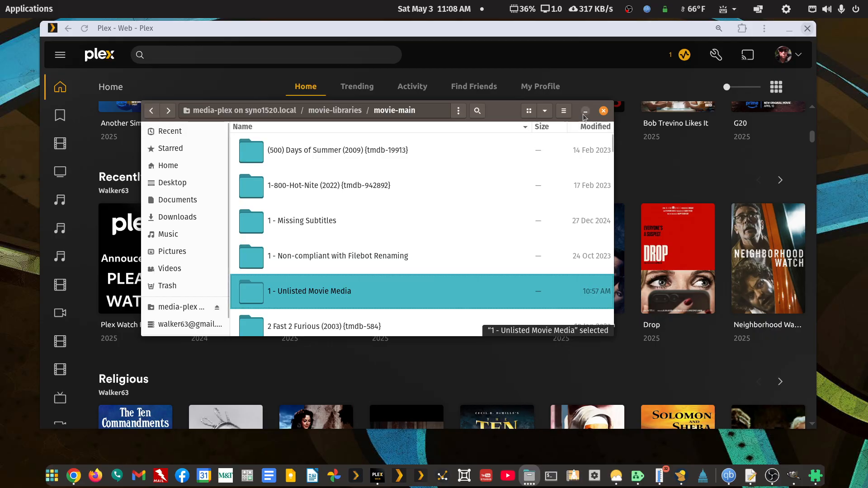
left_click(659, 292)
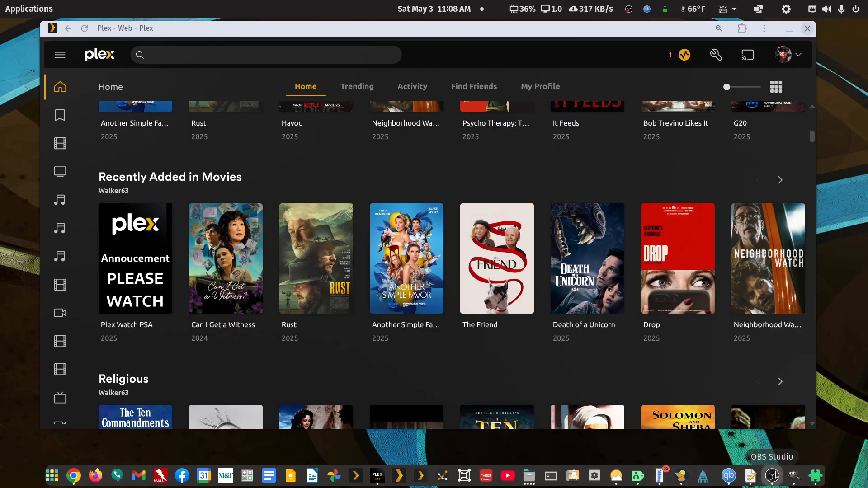
Step: Switch to GIMP, view the 500x500 Plex logo image and return to the announcement poster
left_click(793, 477)
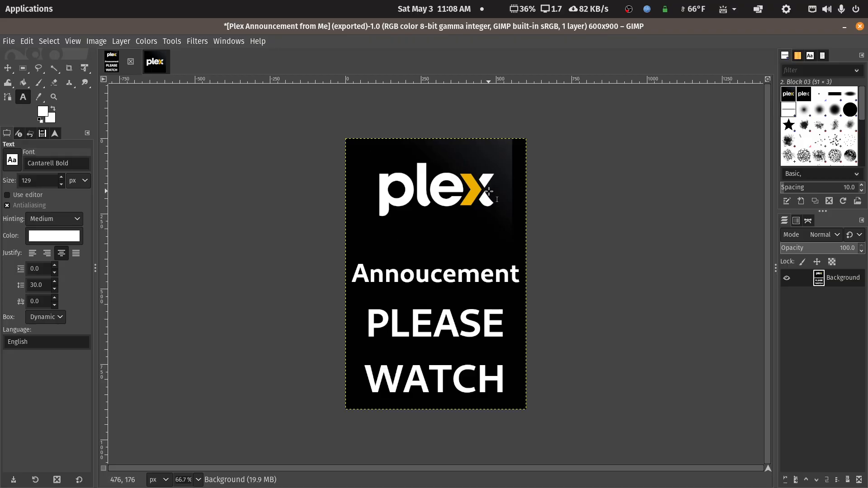
left_click(154, 67)
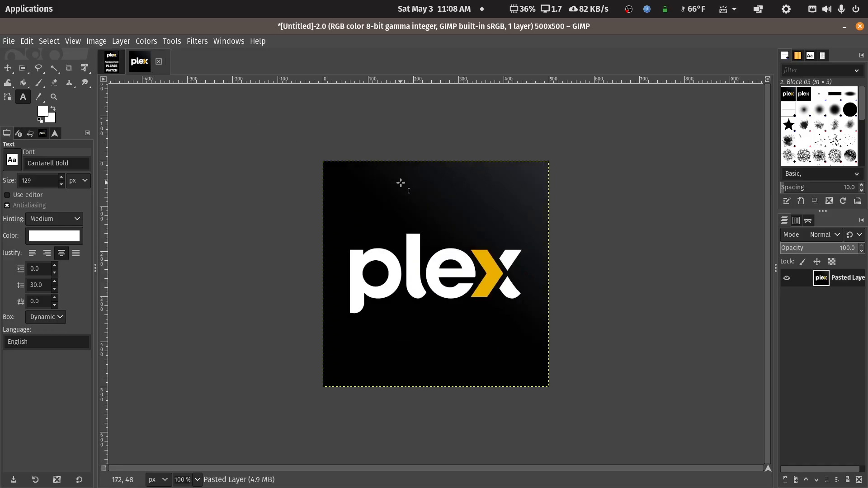
left_click(108, 68)
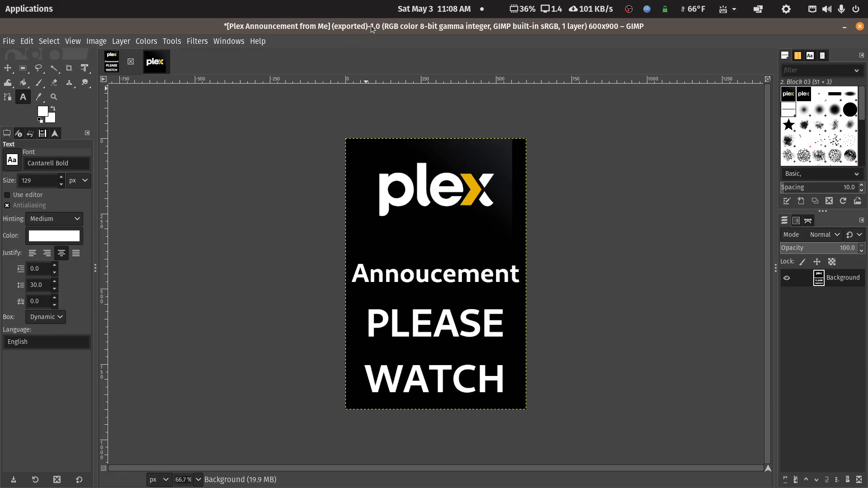
Step: Undo all edits on the announcement poster one by one, back to the blank white canvas
key("ctrl+z")
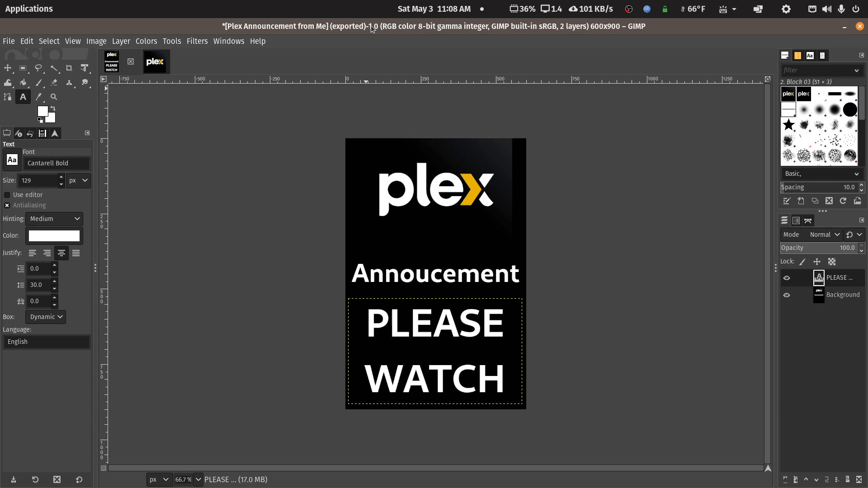
key("ctrl+z")
key("ctrl+z")
key("ctrl+z")
key("ctrl+z")
key("ctrl+z")
key("ctrl+z")
key("ctrl+z")
key("ctrl+z")
key("ctrl+z")
key("ctrl+z")
key("ctrl+z")
key("ctrl+z")
key("ctrl+z")
key("ctrl+z")
key("ctrl+z")
key("ctrl+z")
key("ctrl+z")
key("ctrl+z")
key("ctrl+z")
key("ctrl+z")
key("ctrl+z")
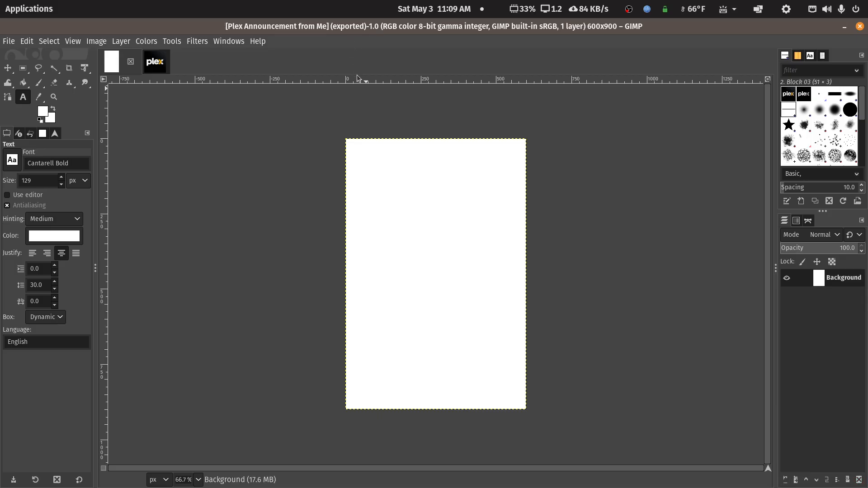
Step: Quit GIMP and discard the unsaved changes
left_click(859, 26)
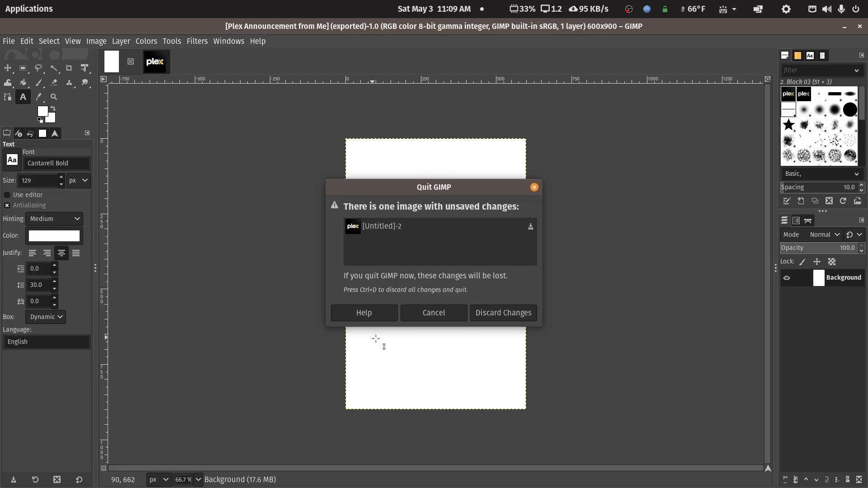
left_click(481, 318)
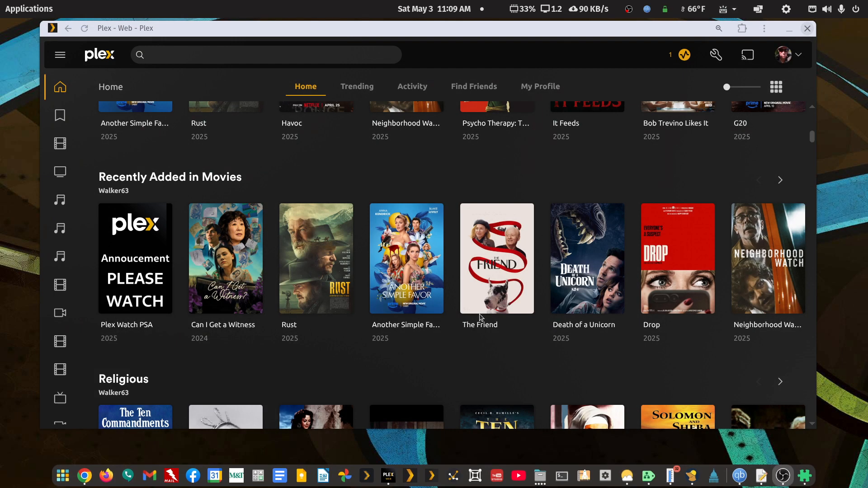
Step: Change the Plex Watch PSA poster to the frame taken from the e-mail video and save the changes
left_click(108, 307)
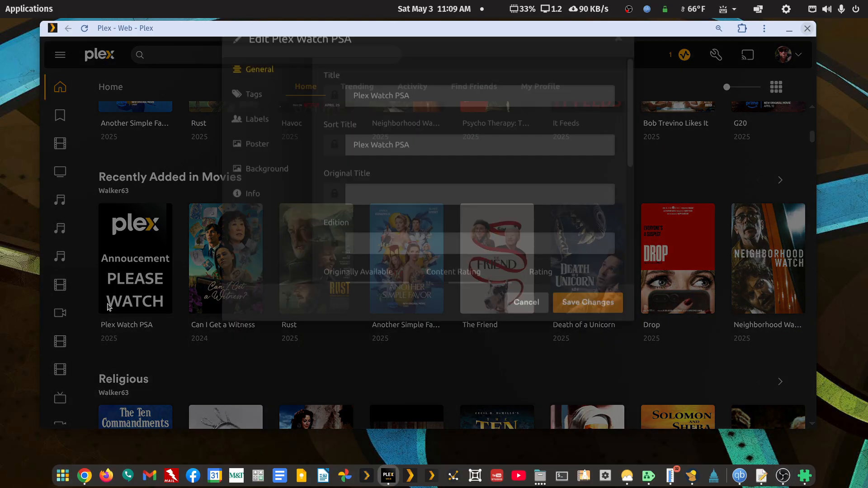
left_click(248, 201)
left_click(482, 196)
left_click(568, 359)
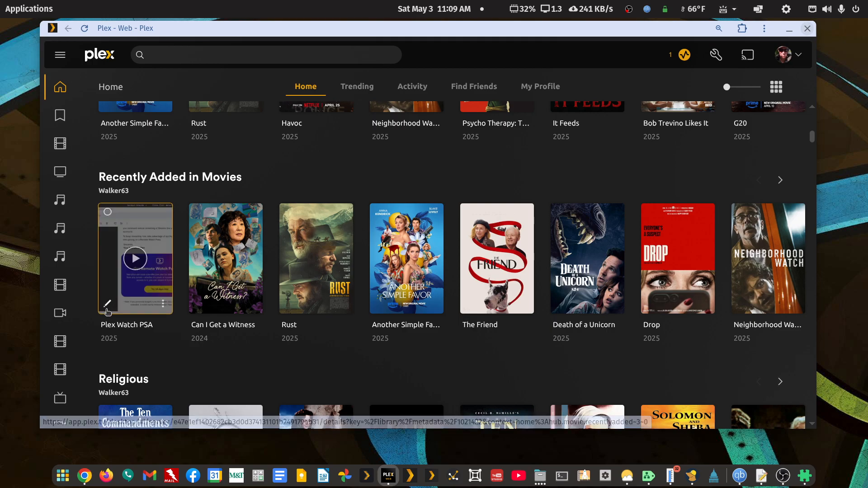
Step: Set Plex Watch PSA's Originally Available date to 2026-01-01 and save the changes
left_click(108, 304)
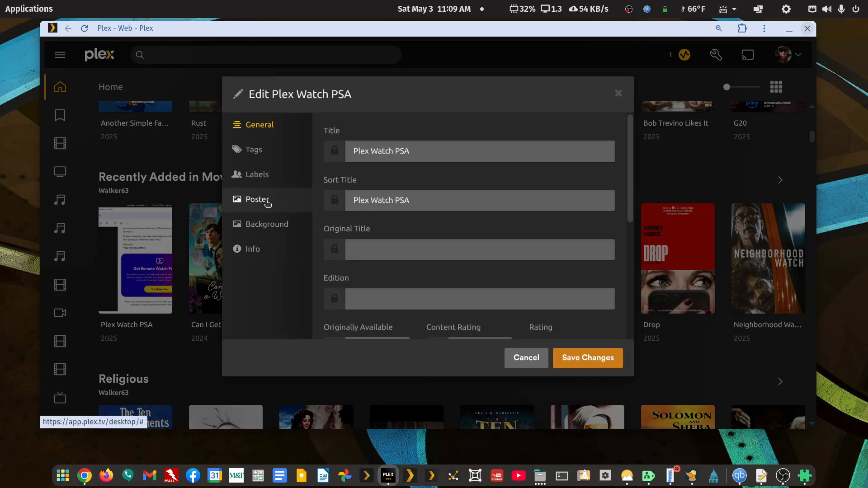
scroll(357, 262, "down", 3)
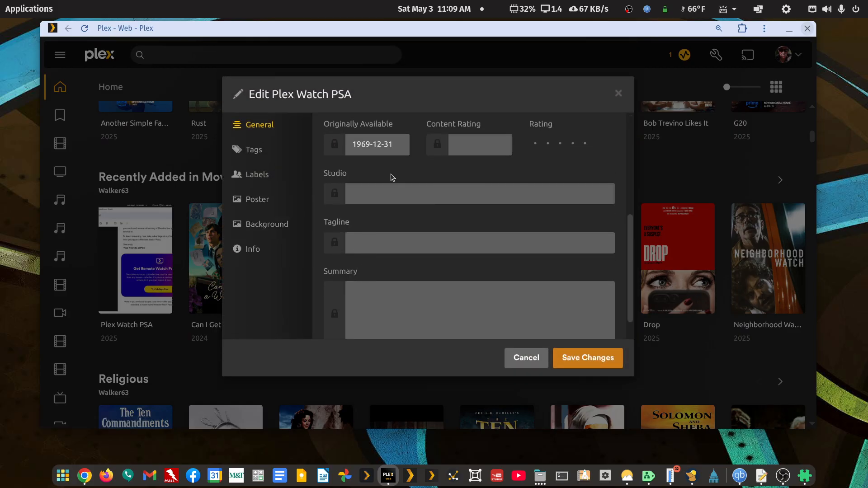
double_click(368, 211)
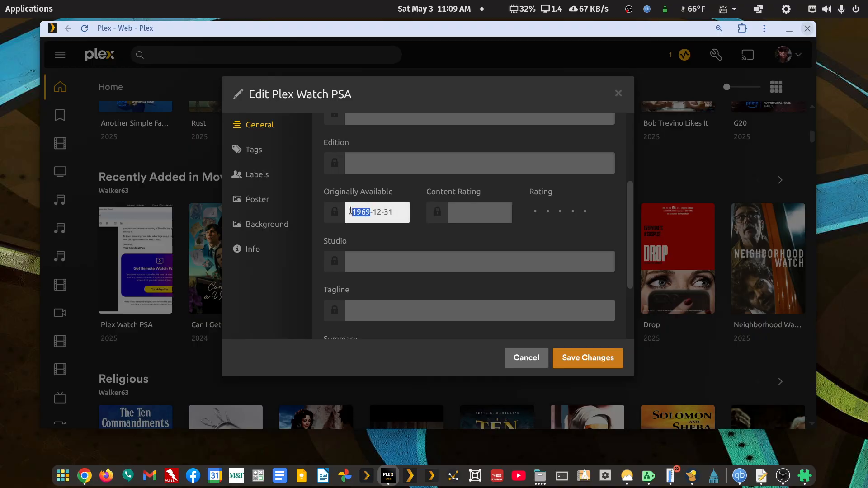
type("2026-")
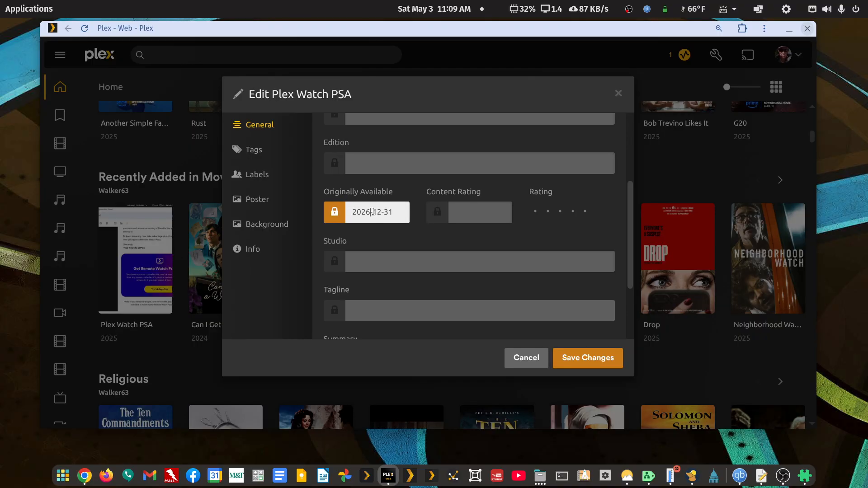
type("01-01")
left_click(578, 357)
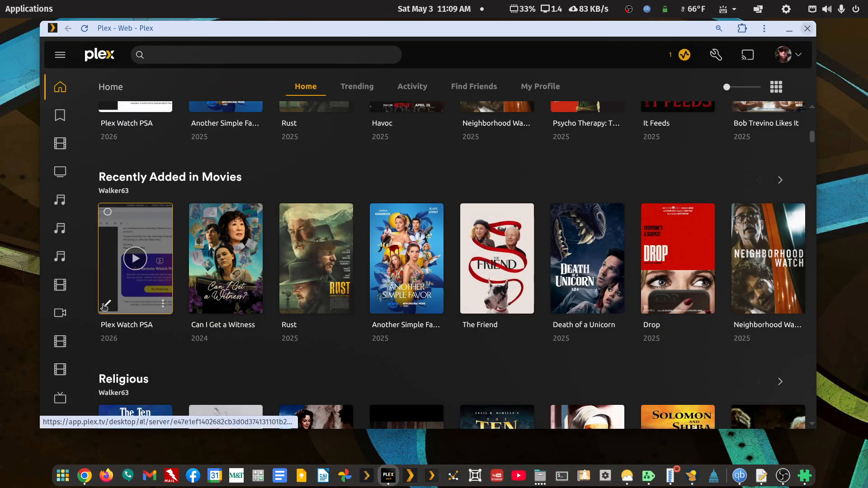
Step: Change the Plex Watch PSA poster to the black Plex announcement "PLEASE WATCH" image and save the changes
left_click(107, 303)
left_click(256, 207)
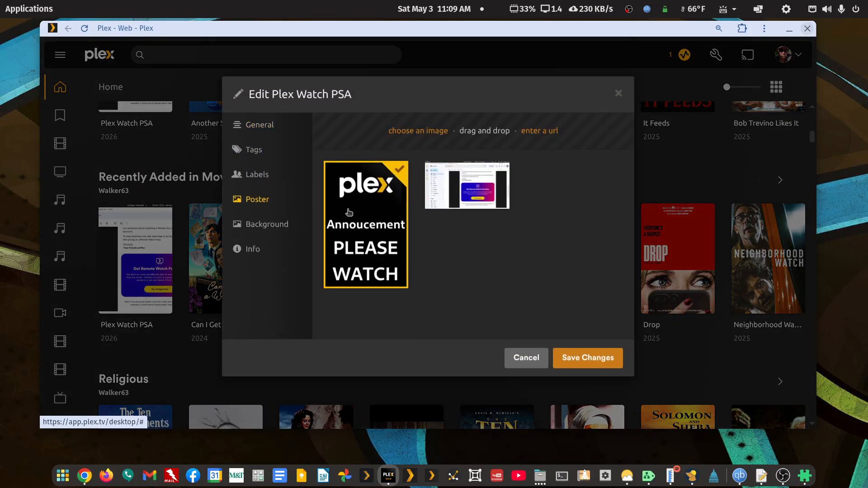
left_click(574, 361)
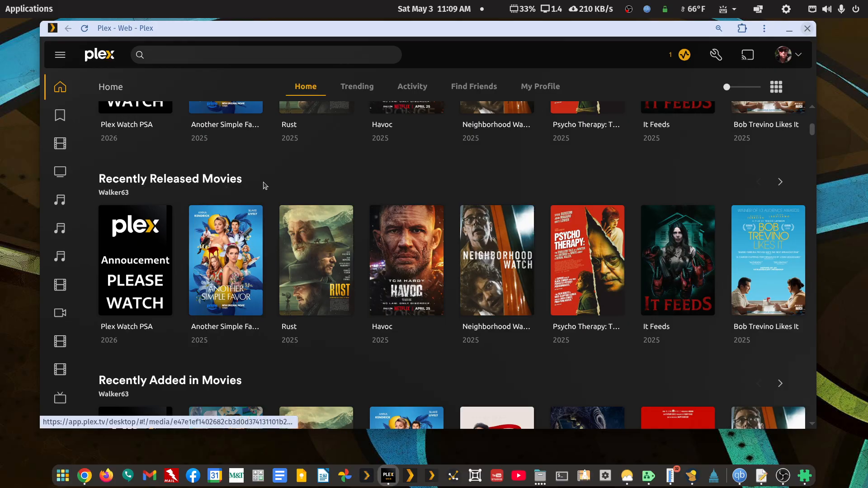
Step: Examine where Plex Watch PSA sits in the Newest Theatrical Releases, Recently Released Movies and Recently Added in Movies rows
scroll(264, 186, "up", 3)
scroll(264, 186, "up", 2)
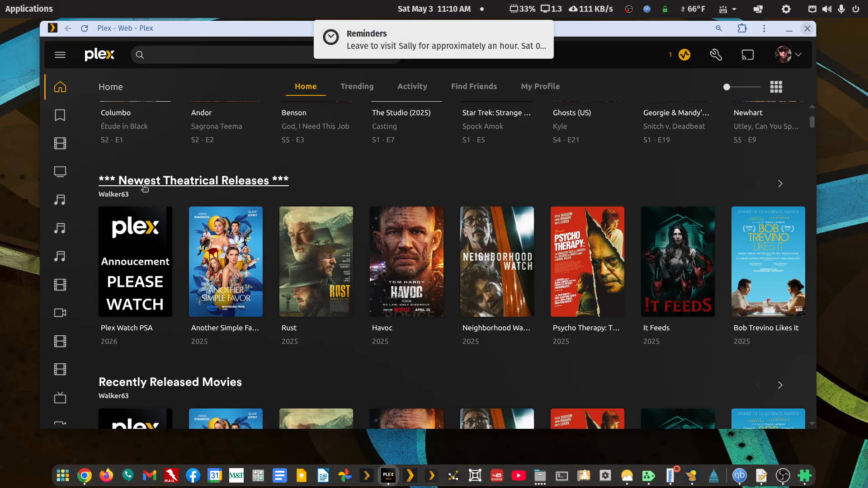
left_click(541, 32)
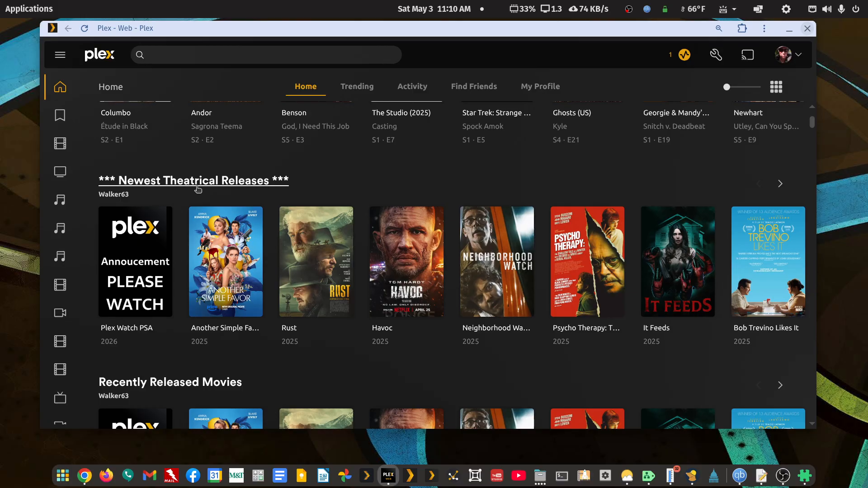
mouse_move(169, 259)
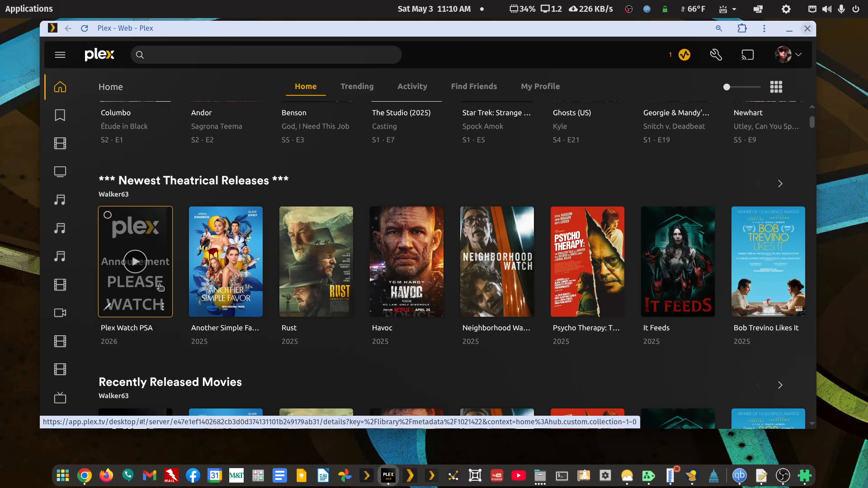
scroll(162, 287, "down", 7)
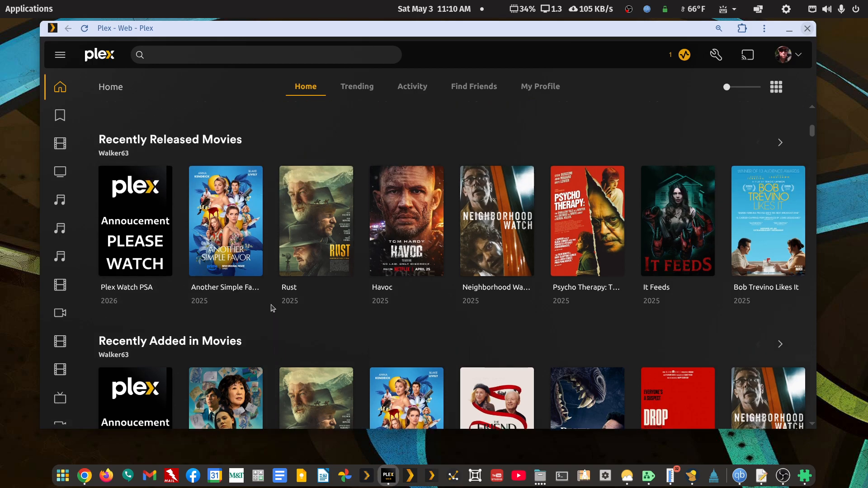
scroll(249, 301, "up", 1)
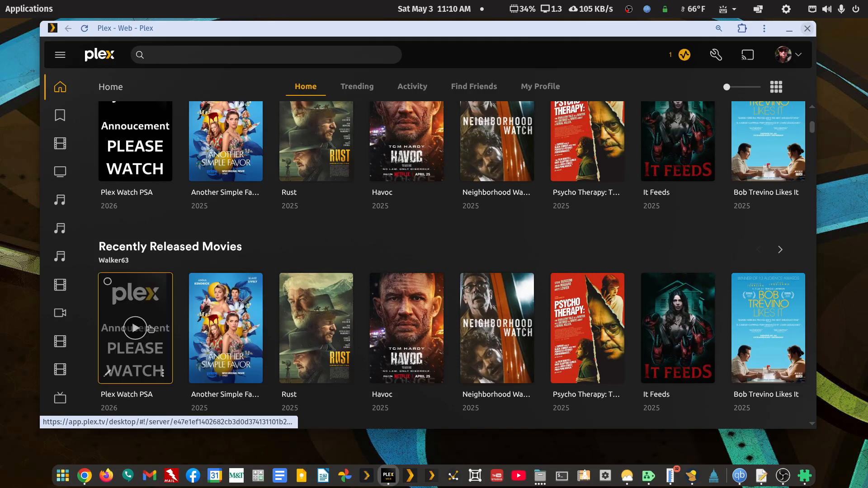
scroll(157, 162, "up", 3)
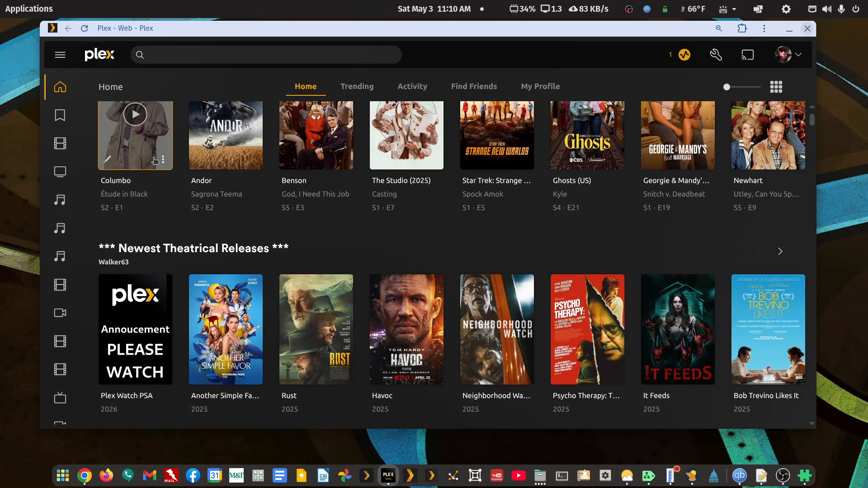
scroll(157, 163, "down", 2)
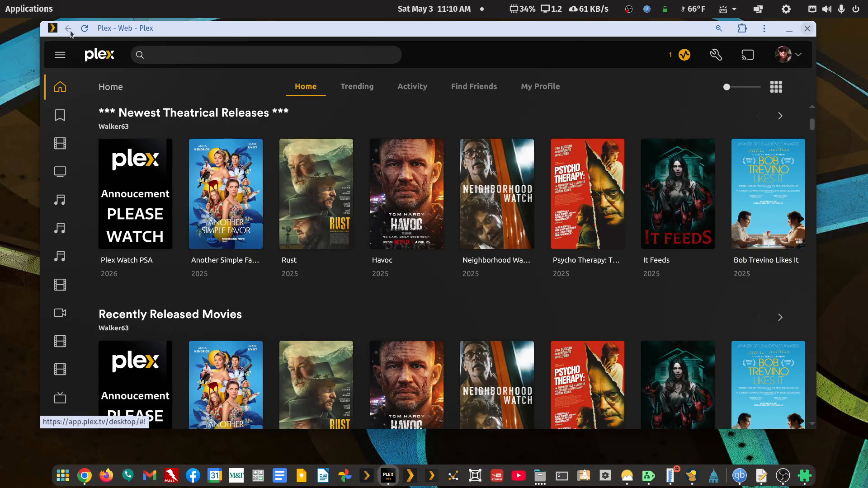
Step: Launch GIMP and create a new blank image 600 px wide and 900 px high
left_click(45, 11)
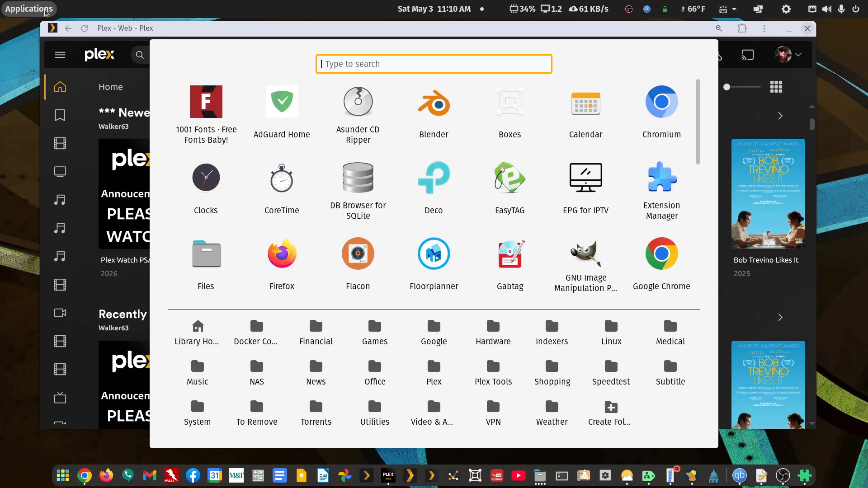
type("gimp")
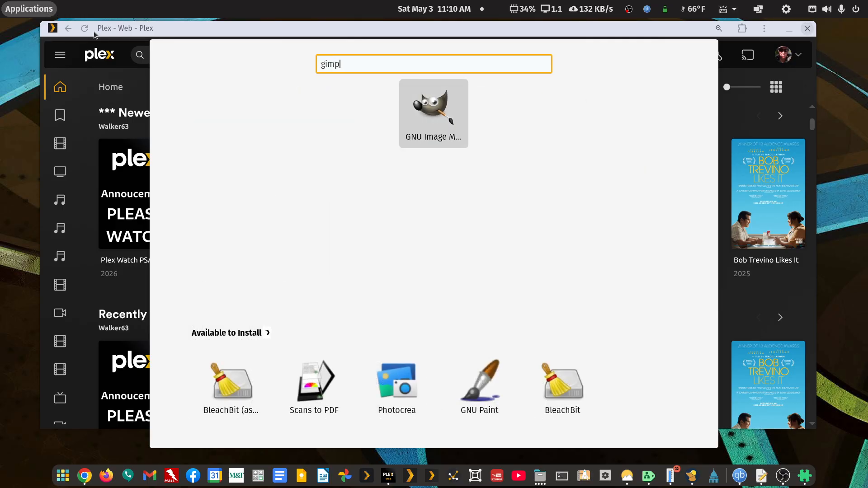
left_click(422, 101)
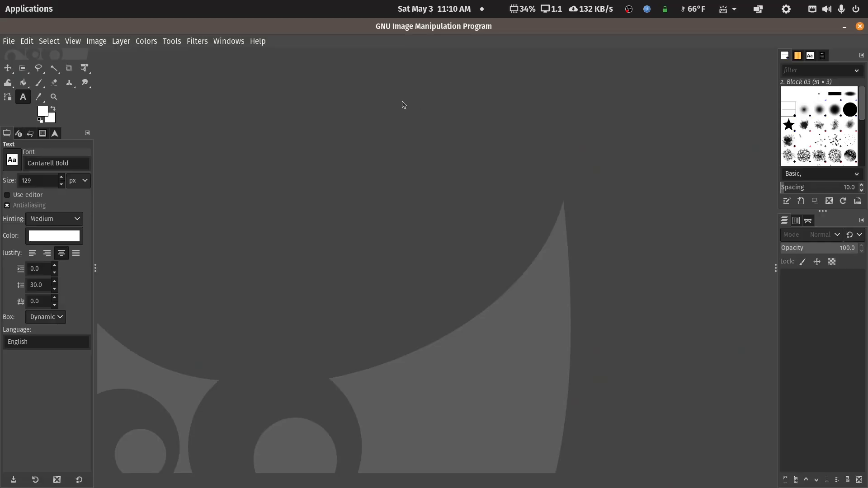
left_click(14, 42)
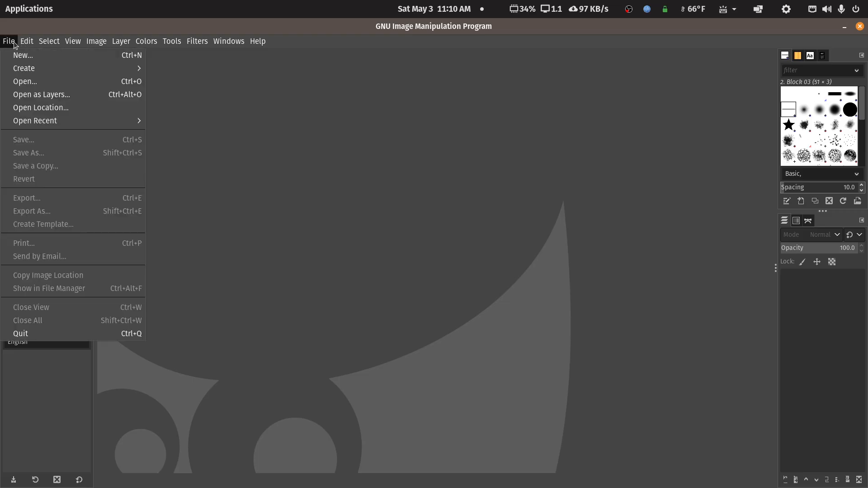
mouse_move(13, 71)
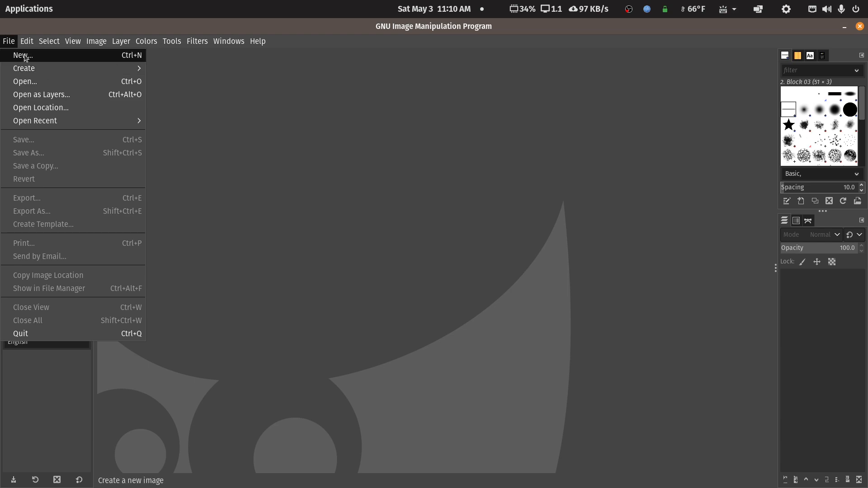
left_click(28, 56)
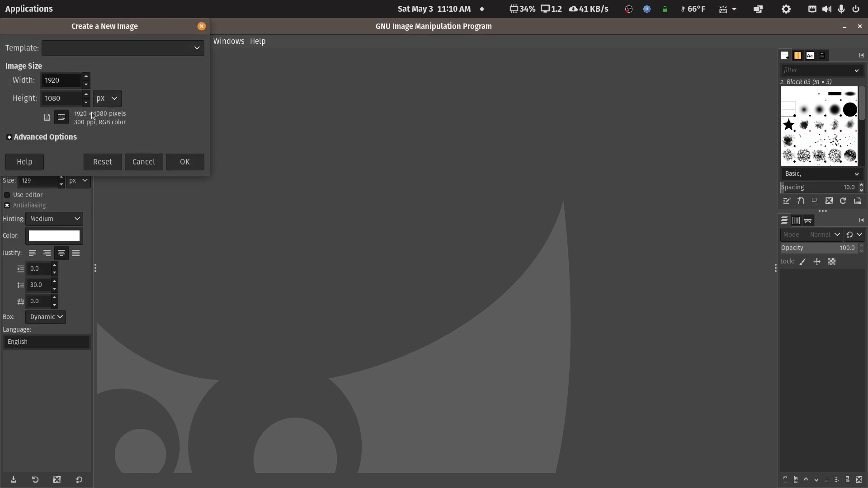
left_click_drag(74, 82, 22, 72)
type("600")
key("Tab")
type("9")
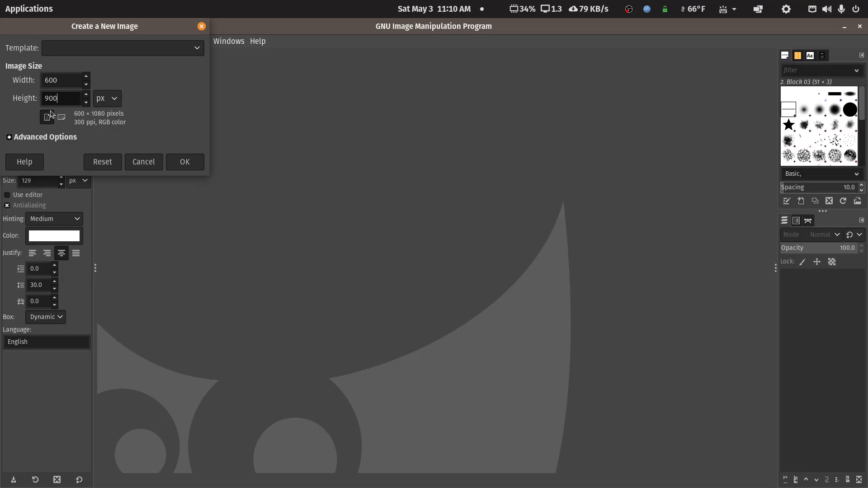
left_click(197, 168)
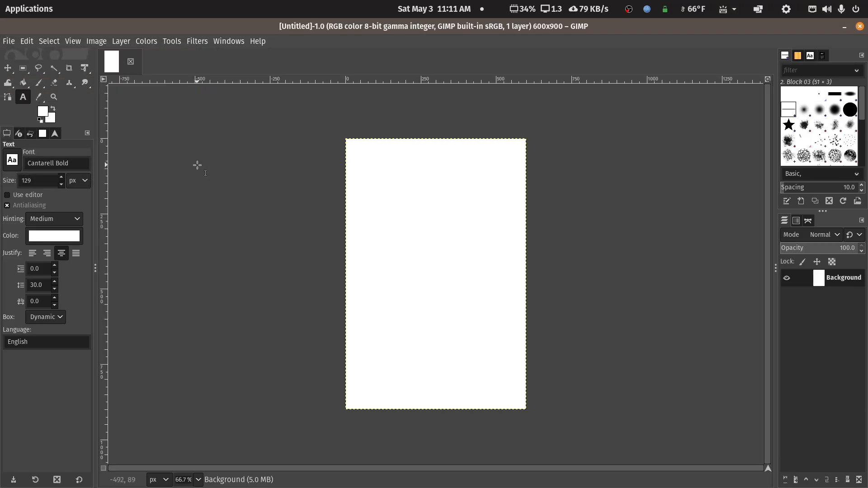
Step: Open a new Google Chrome window and search Google for "plex logo"
mouse_move(86, 484)
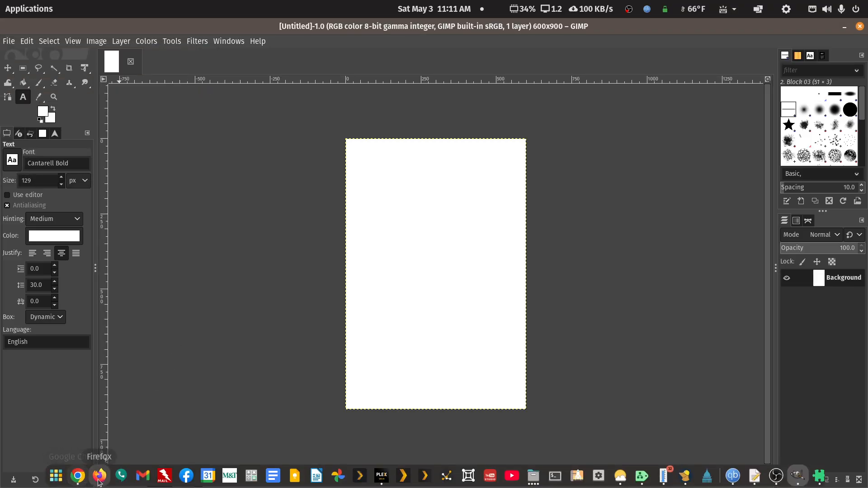
right_click(79, 478)
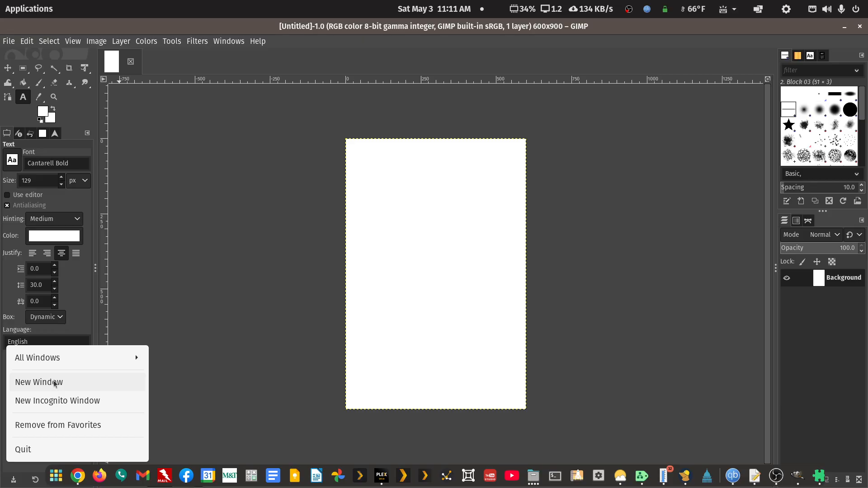
left_click(54, 383)
left_click(258, 271)
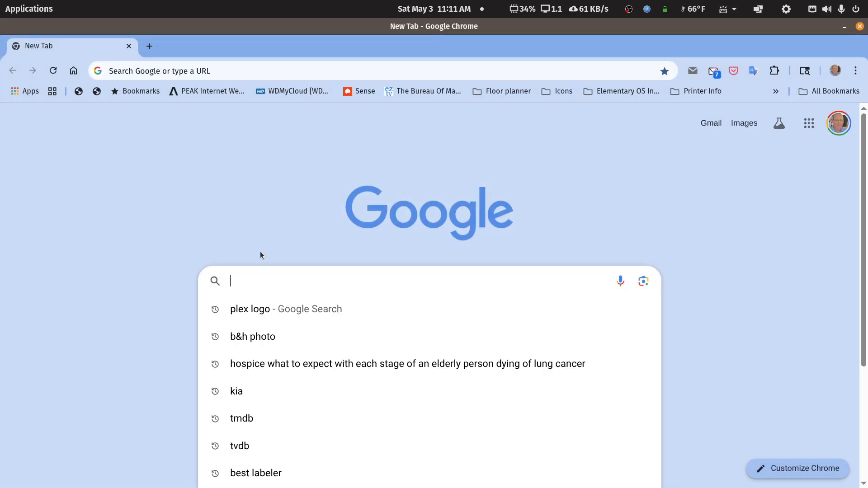
type("plex logo")
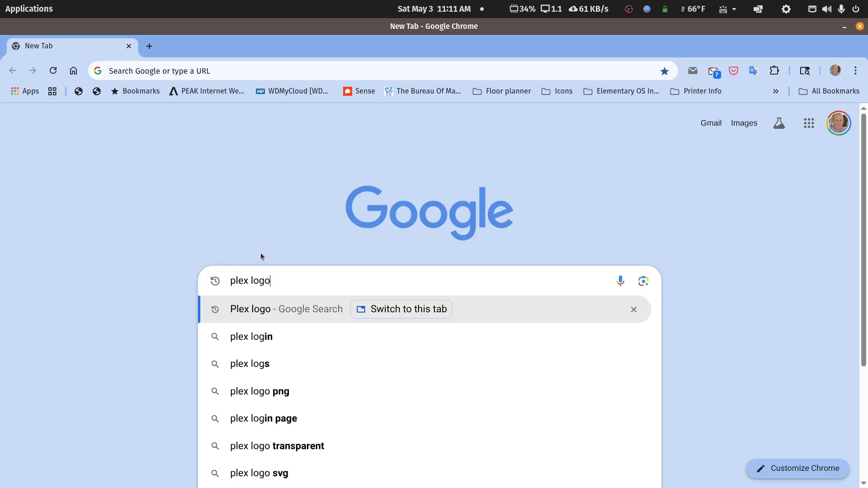
key("Return")
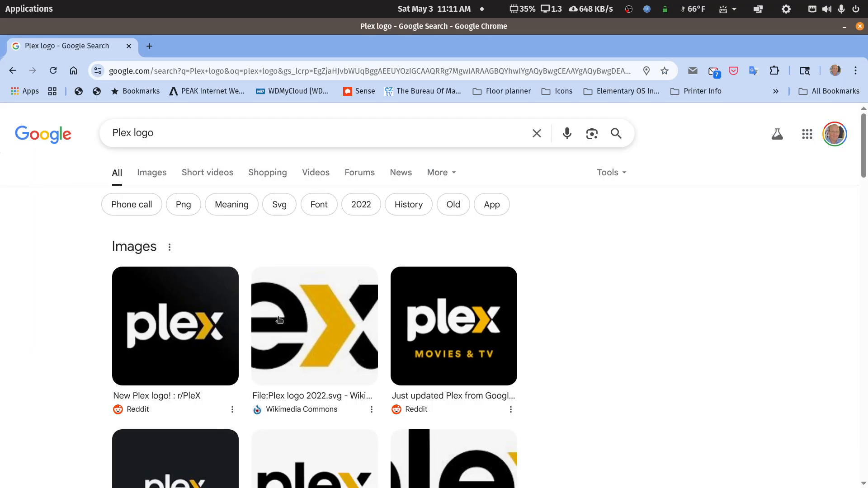
Step: Copy the "New Plex logo!" Reddit image from the search results and paste it as a new image in GIMP
right_click(194, 326)
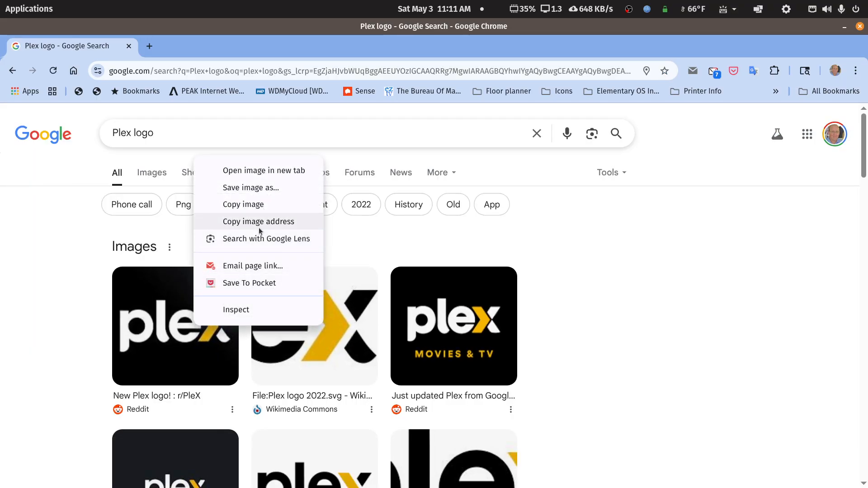
left_click(253, 204)
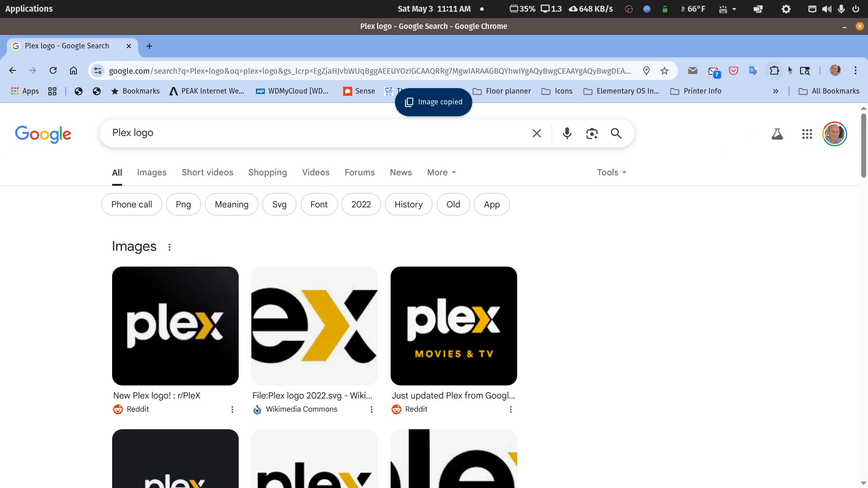
left_click(845, 26)
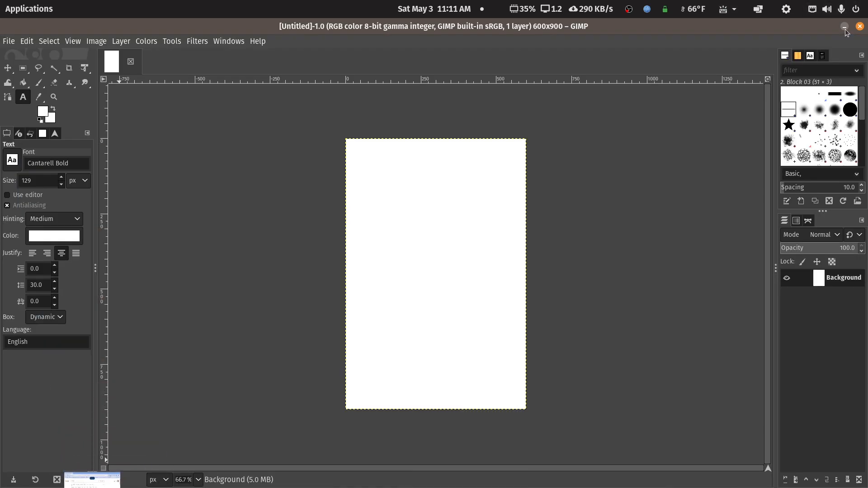
left_click(25, 41)
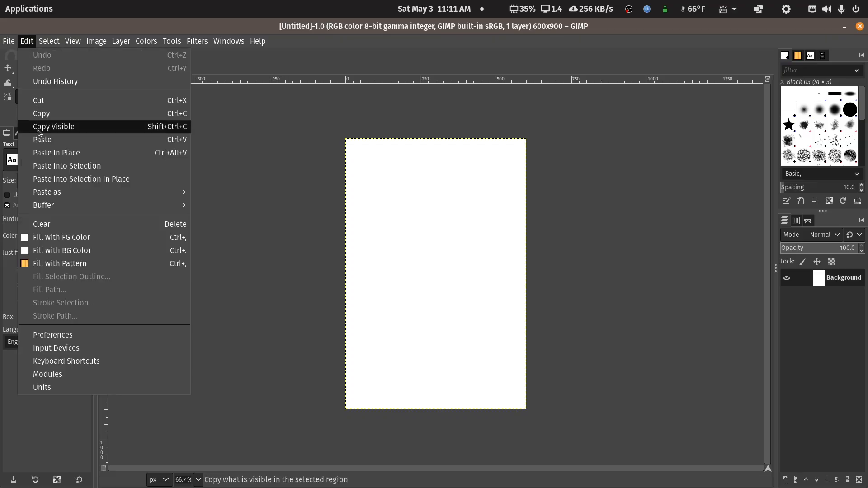
mouse_move(55, 194)
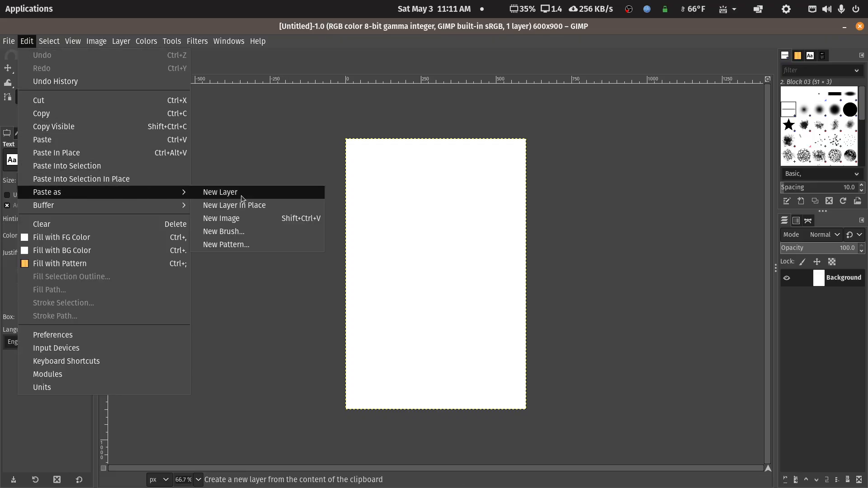
left_click(237, 220)
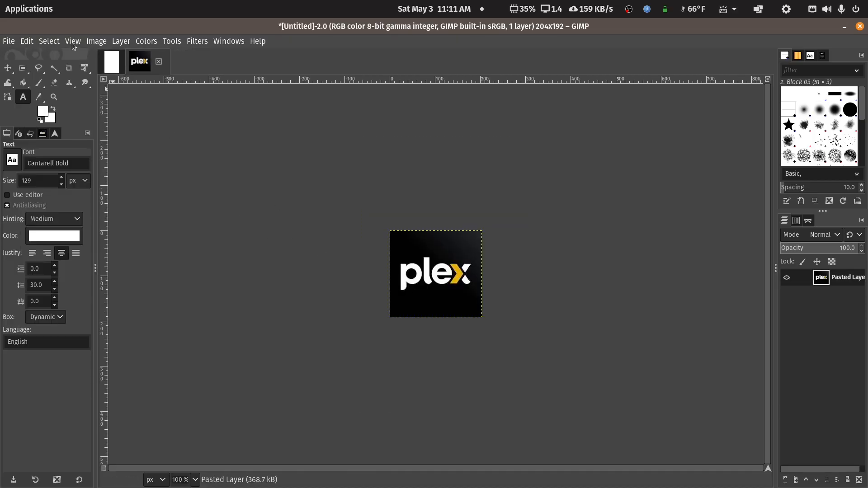
Step: Try pasting the copied Plex logo into the blank 600 × 900 poster canvas, and undo the paste
left_click(27, 41)
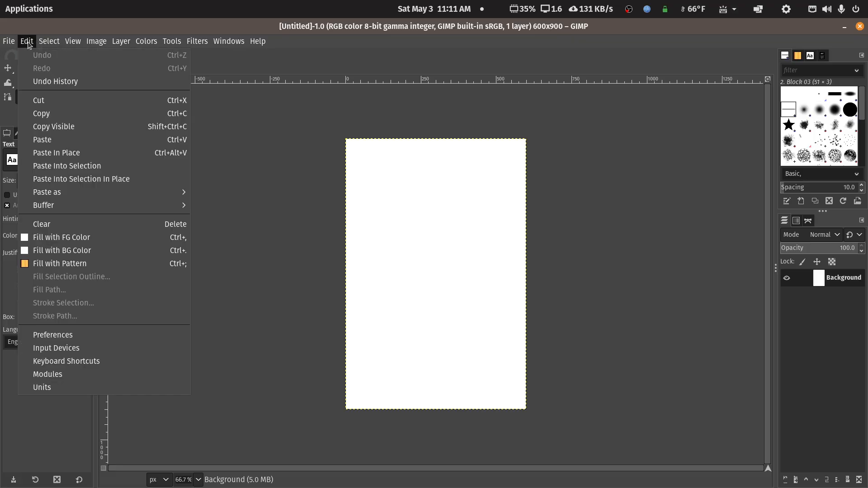
left_click(60, 165)
left_click(454, 293)
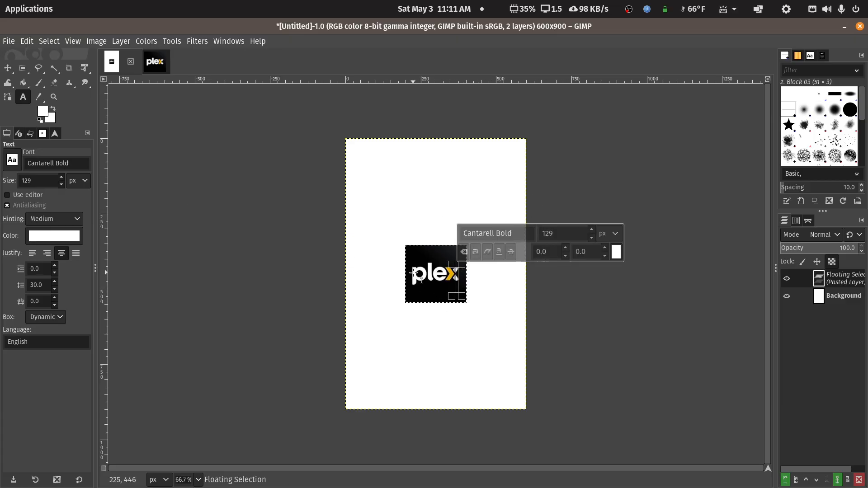
key("ctrl+z")
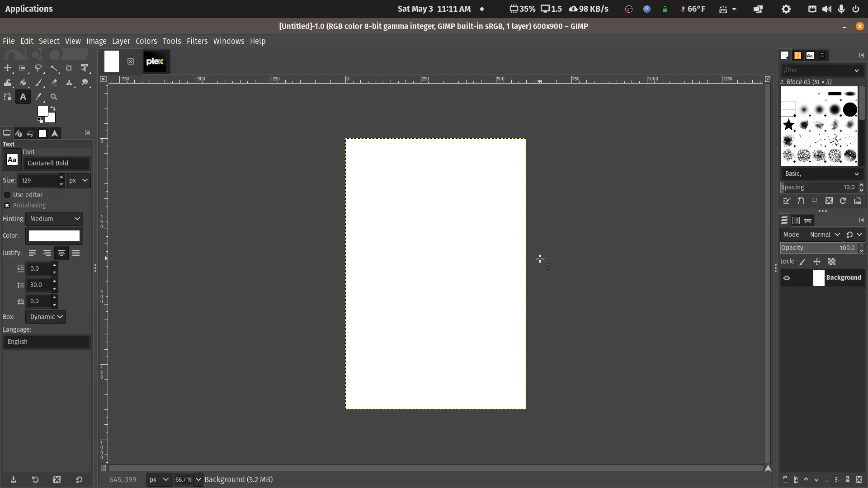
Step: Scale the separate Plex logo image to 500 × 500 px with the width and height unlinked
left_click(155, 60)
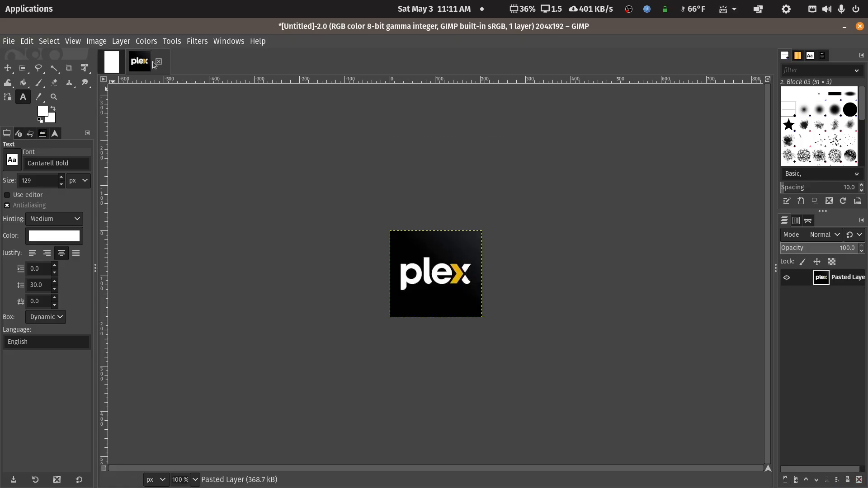
left_click(97, 41)
left_click(130, 187)
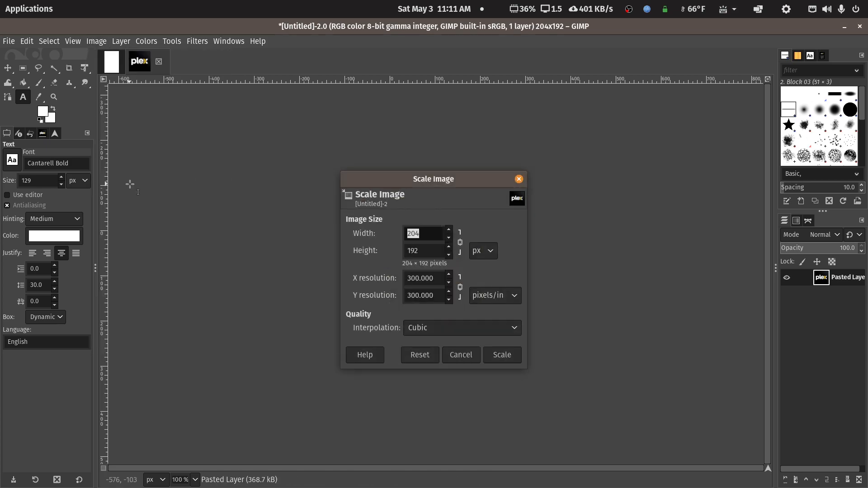
left_click(424, 235)
left_click_drag(424, 235, 398, 250)
type("500")
left_click(460, 248)
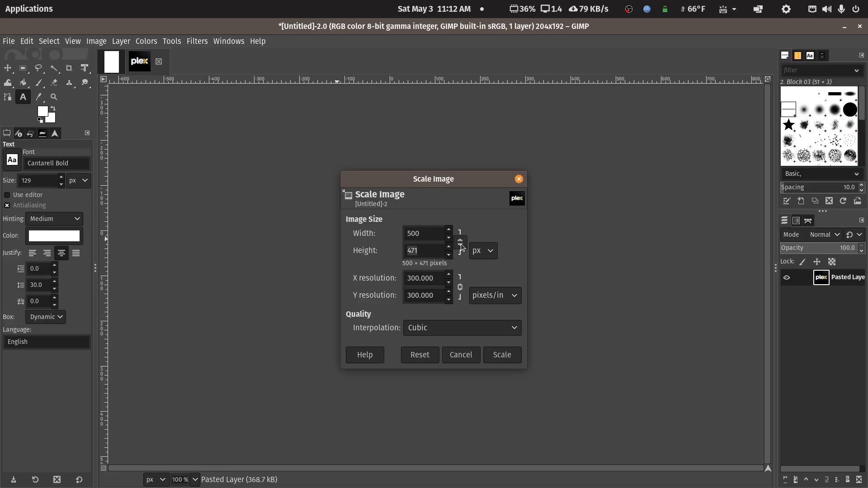
left_click_drag(432, 250, 375, 250)
type("500")
left_click(497, 354)
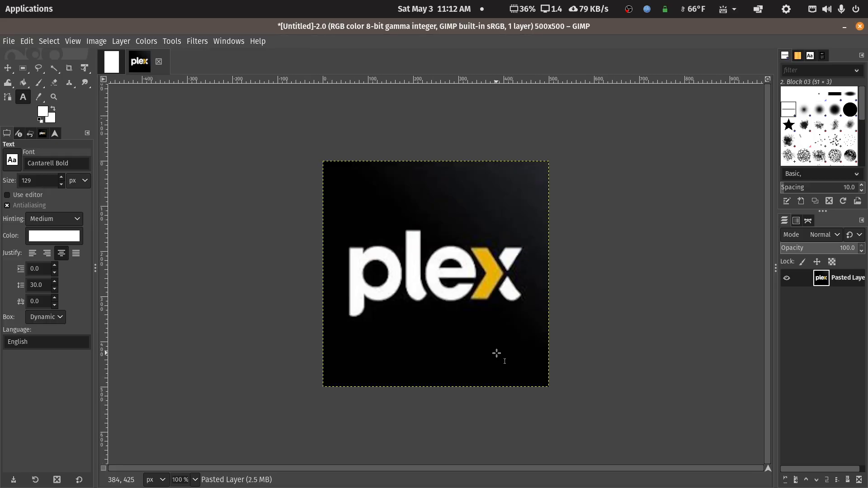
Step: Copy the visible 500 × 500 Plex logo and paste it into the blank 600 × 900 poster canvas
left_click(26, 42)
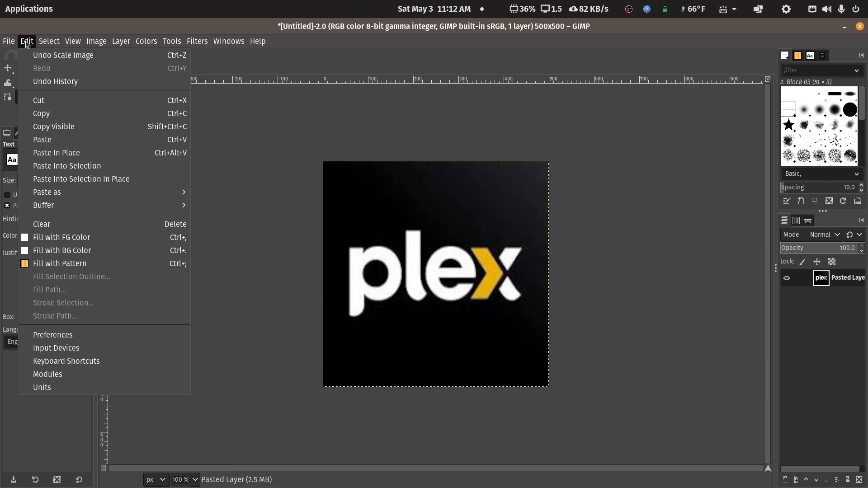
left_click(48, 128)
left_click(114, 68)
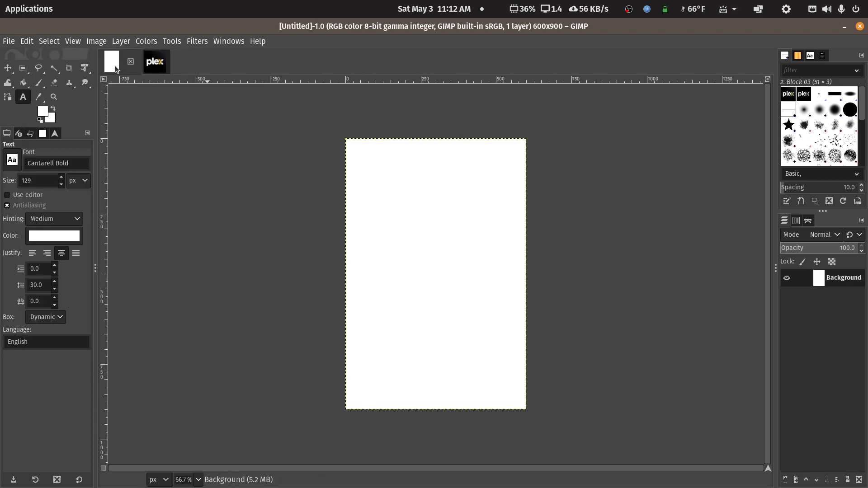
key("ctrl+v")
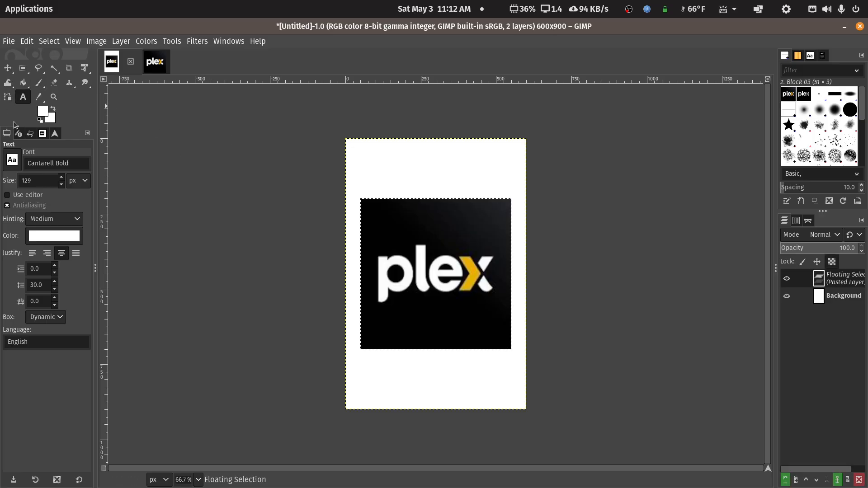
Step: Move the pasted Plex logo up to the poster's upper edge, centred horizontally, and anchor it to the background layer
left_click(8, 69)
left_click_drag(379, 227, 380, 147)
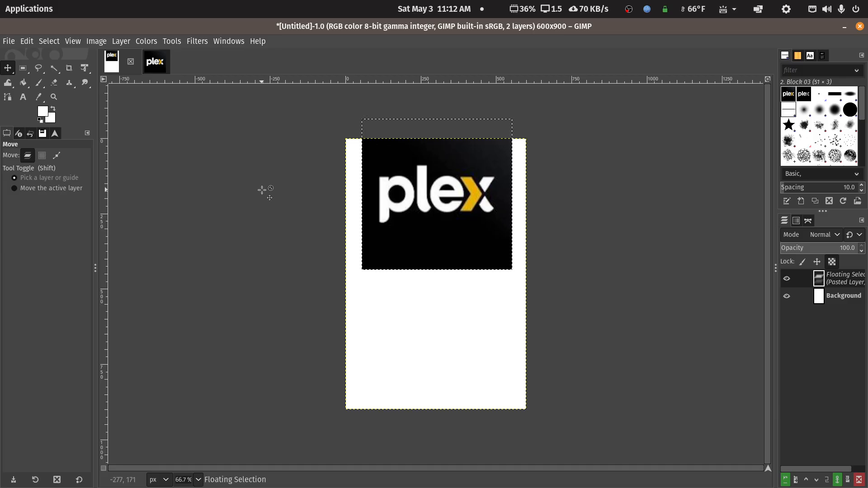
left_click_drag(387, 204, 386, 203)
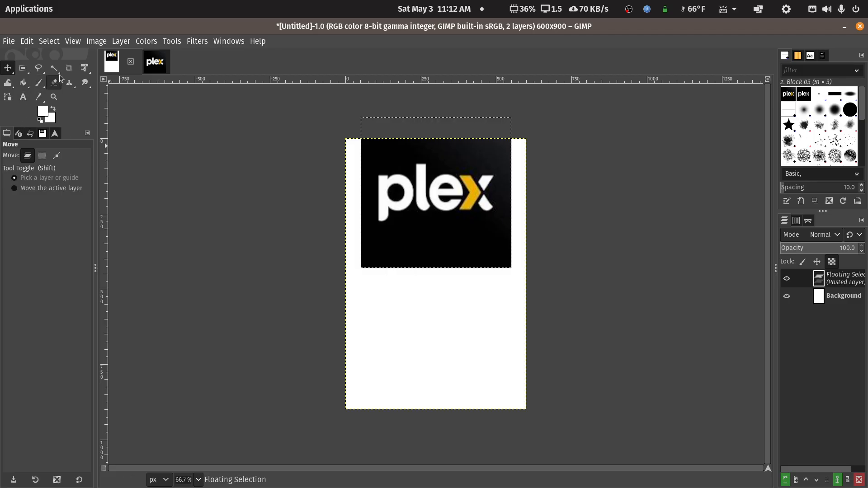
left_click(121, 41)
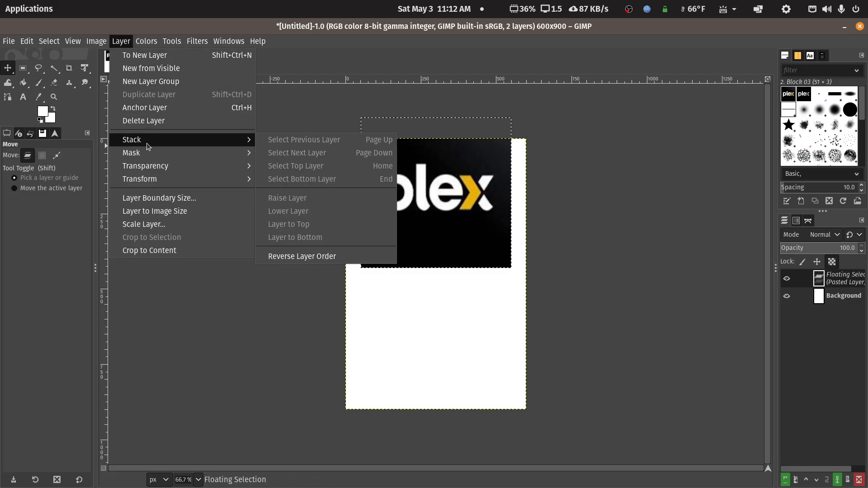
left_click(144, 107)
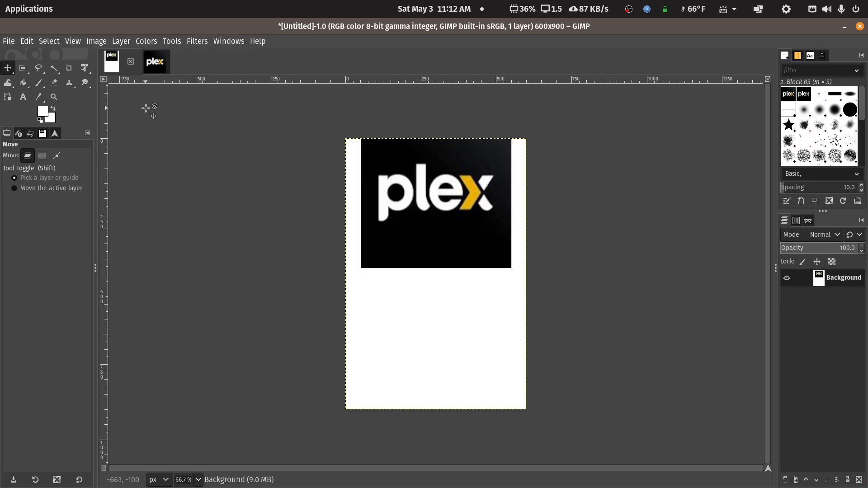
Step: Bucket-fill the poster's white area with the near-black color 010101 sampled from the Plex logo's background
left_click(24, 83)
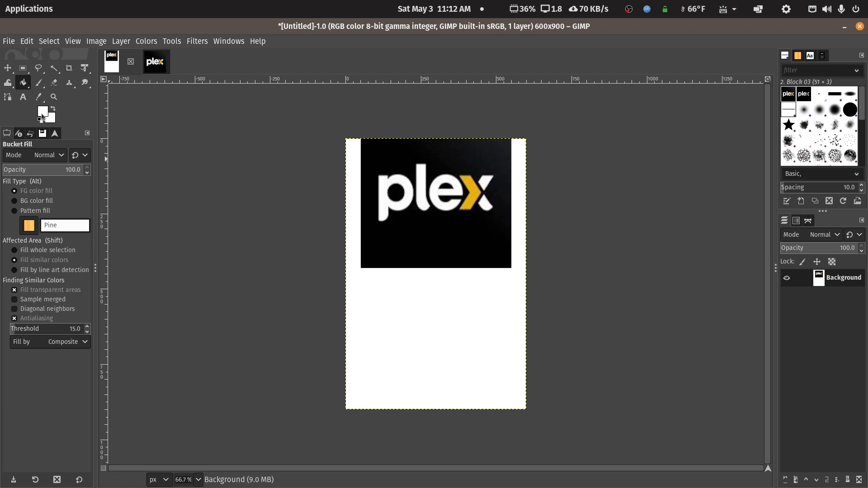
left_click(44, 114)
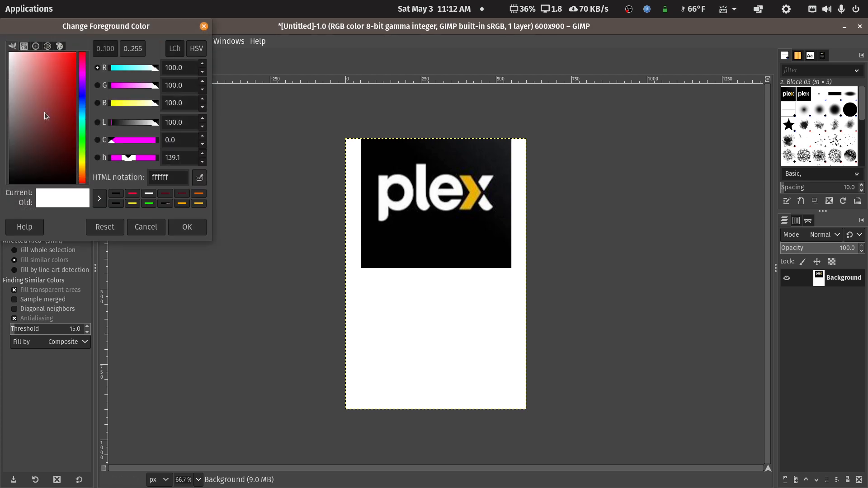
left_click(202, 179)
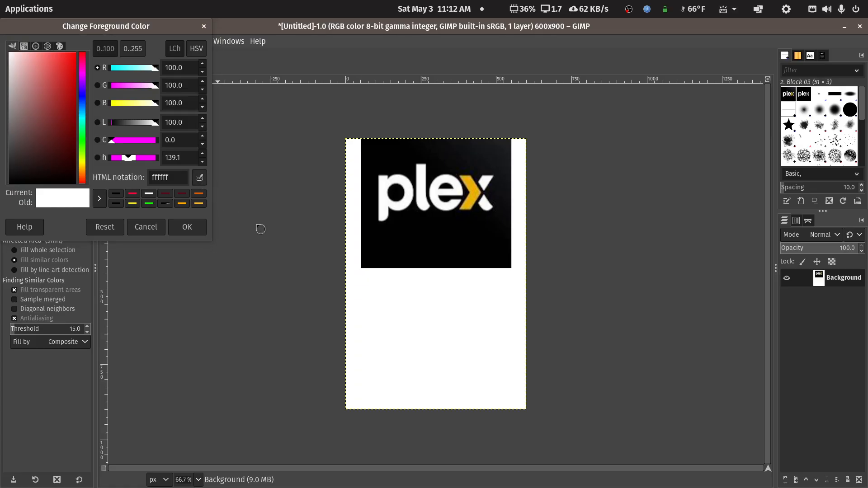
left_click(417, 245)
left_click(188, 227)
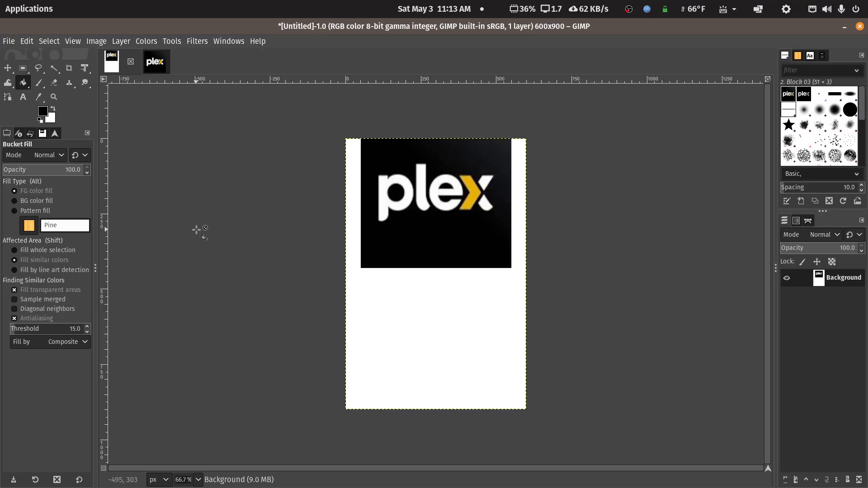
left_click(413, 324)
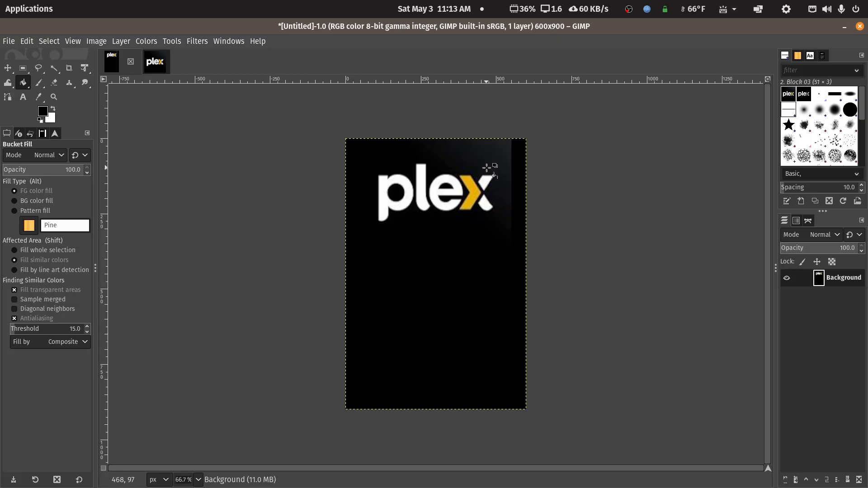
Step: Choose the Text tool and set its color to the white fdfdfd sampled from the Plex logo's lettering
left_click(23, 97)
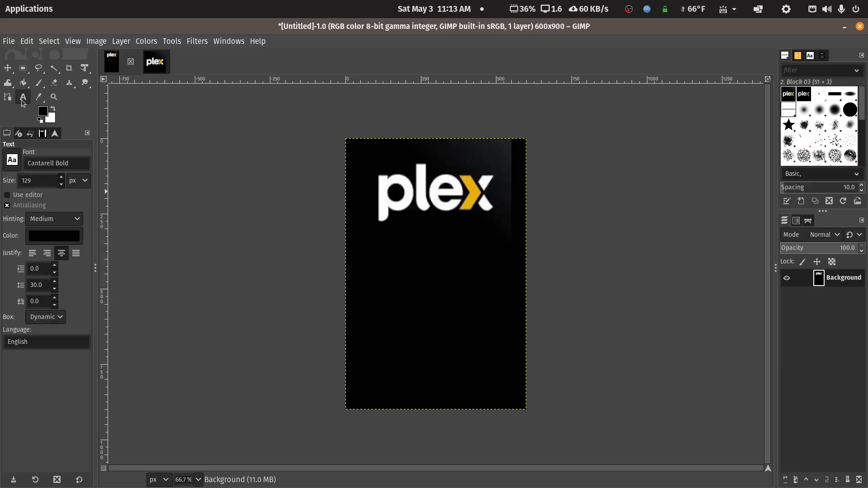
left_click(42, 112)
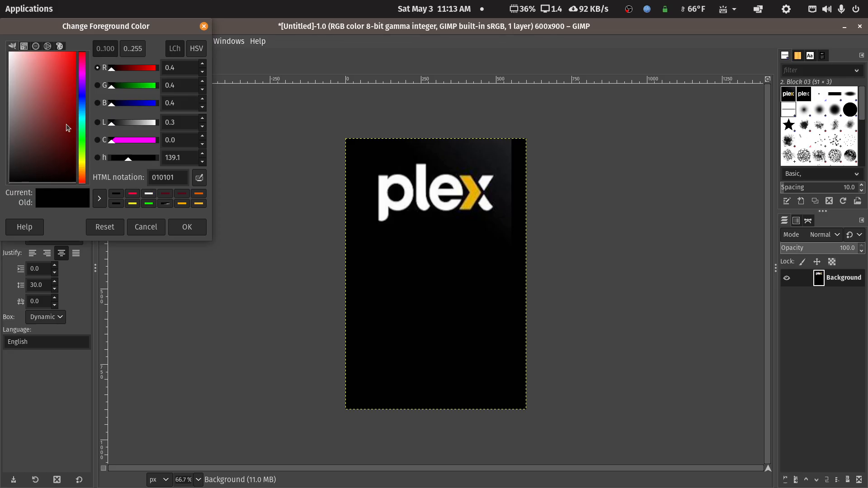
left_click(10, 55)
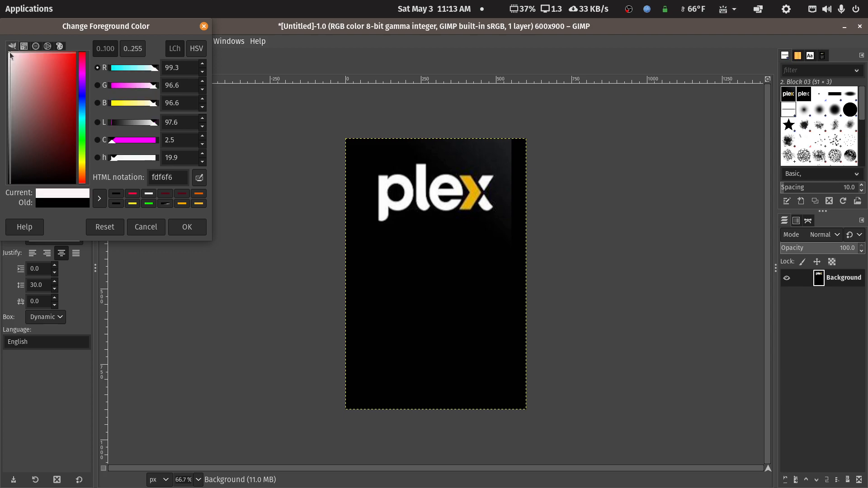
left_click(201, 179)
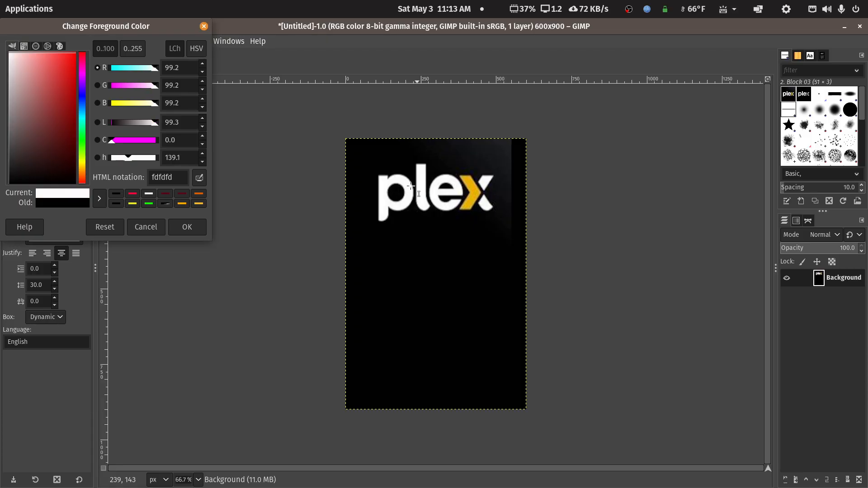
left_click(178, 229)
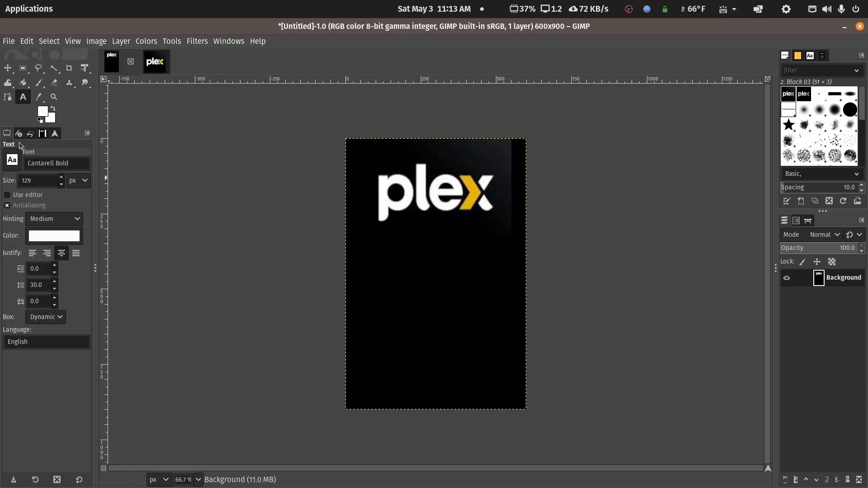
Step: Draw a text box below the Plex logo and enter "Annoucement" in it
left_click_drag(367, 244, 520, 400)
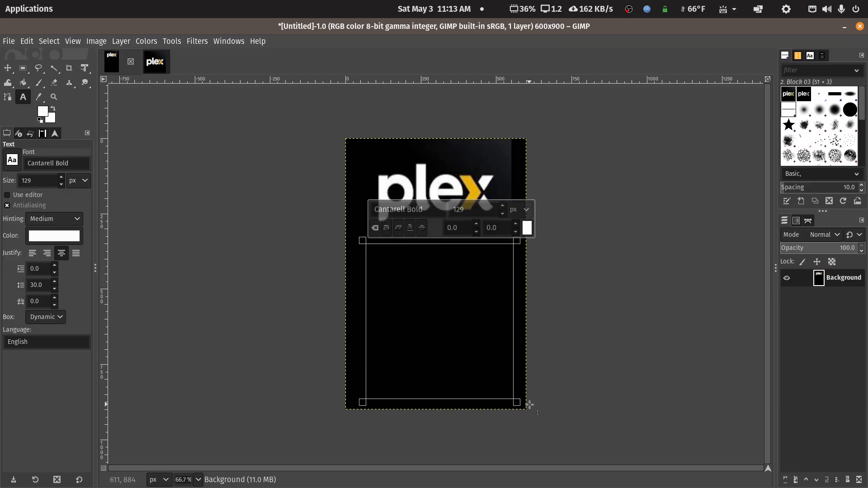
type("Annou")
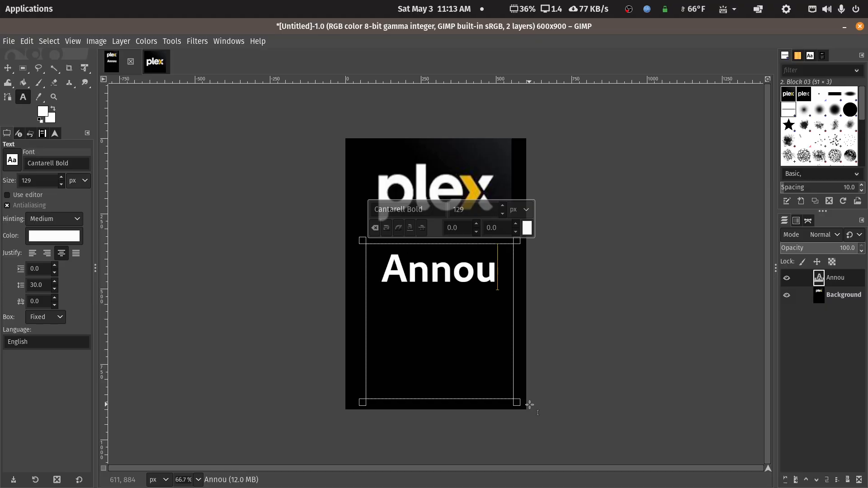
type("cement")
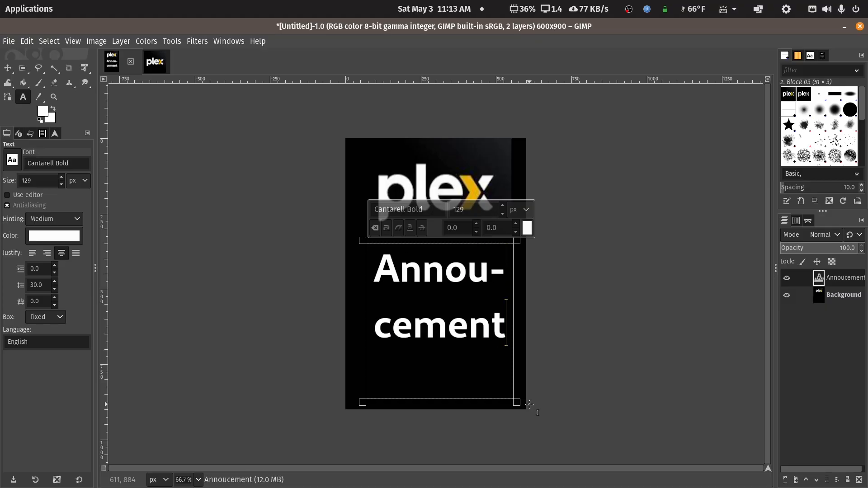
Step: Resize the "Annoucement" text box to a low strip spanning the poster's width and set the font size to 89 px
left_click_drag(517, 402, 523, 281)
left_click_drag(364, 283, 591, 294)
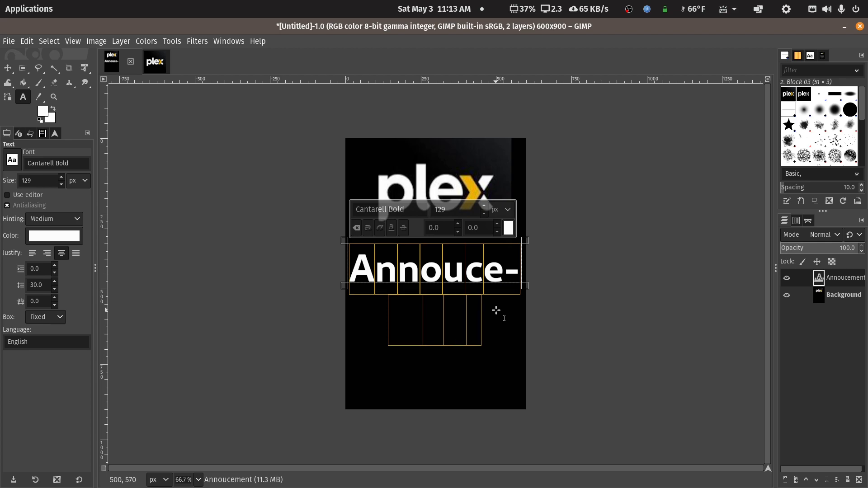
left_click_drag(63, 188, 62, 189)
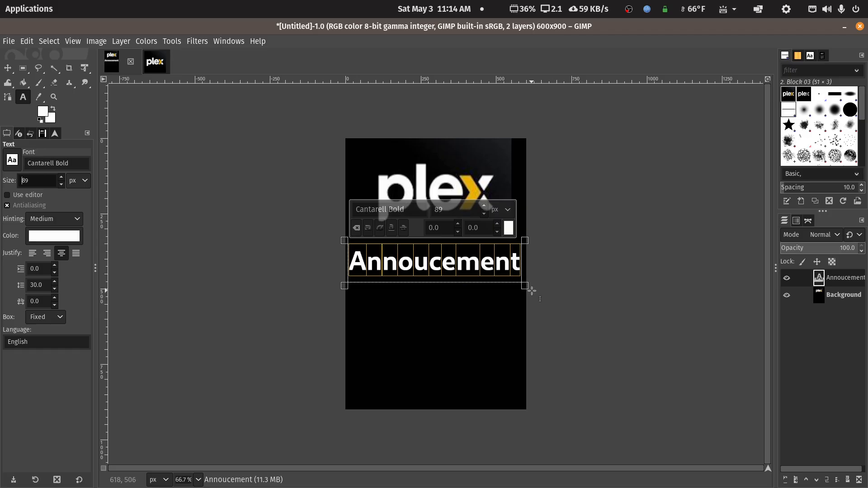
left_click_drag(536, 298, 538, 304)
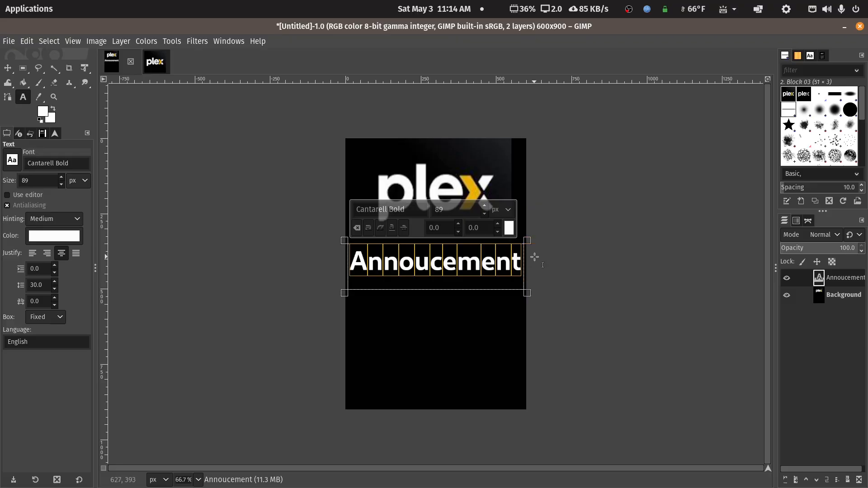
left_click_drag(528, 240, 527, 248)
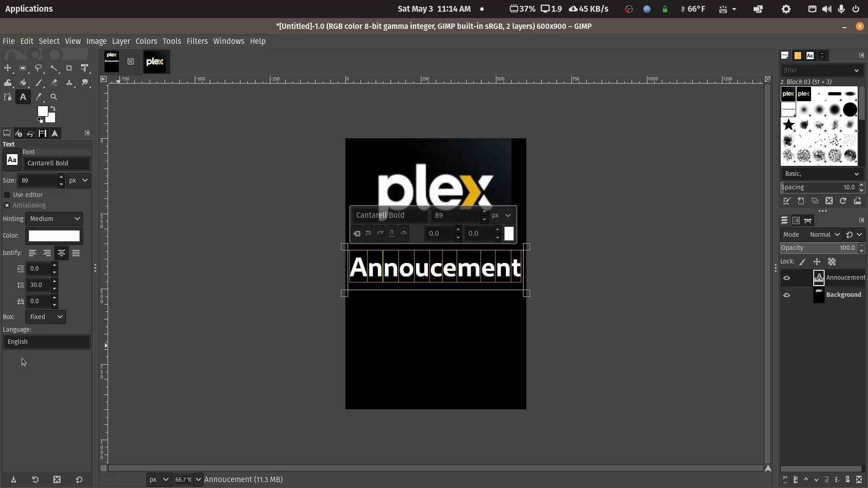
Step: Set the "Annoucement" text's letter spacing to 2.0 and its font size to 87 px
left_click(54, 298)
left_click(55, 299)
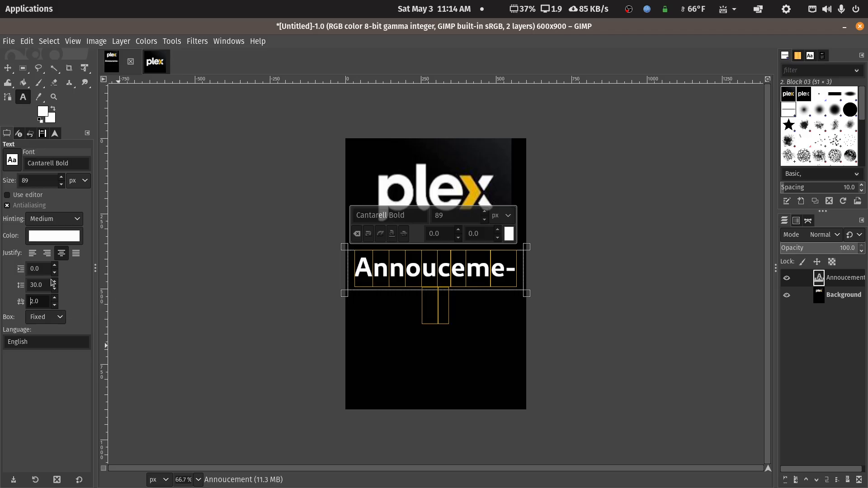
left_click(62, 186)
left_click(62, 185)
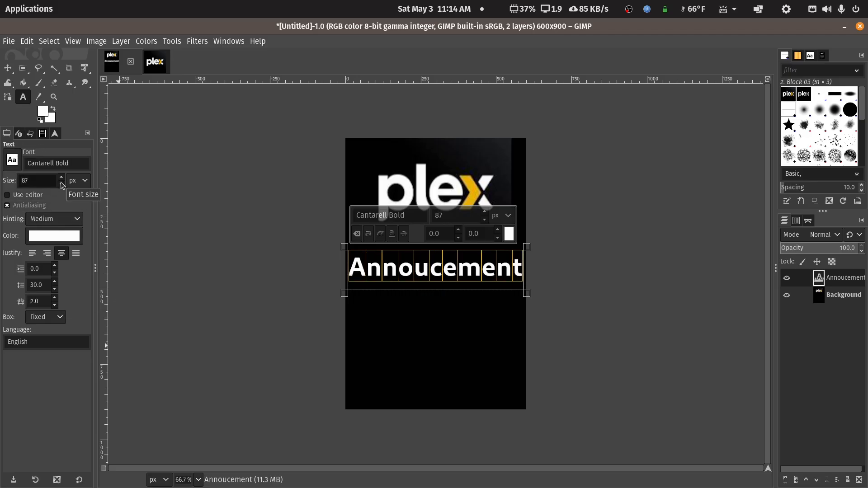
Step: Deselect the "Annoucement" text box and merge its text layer down into the background
left_click(186, 236)
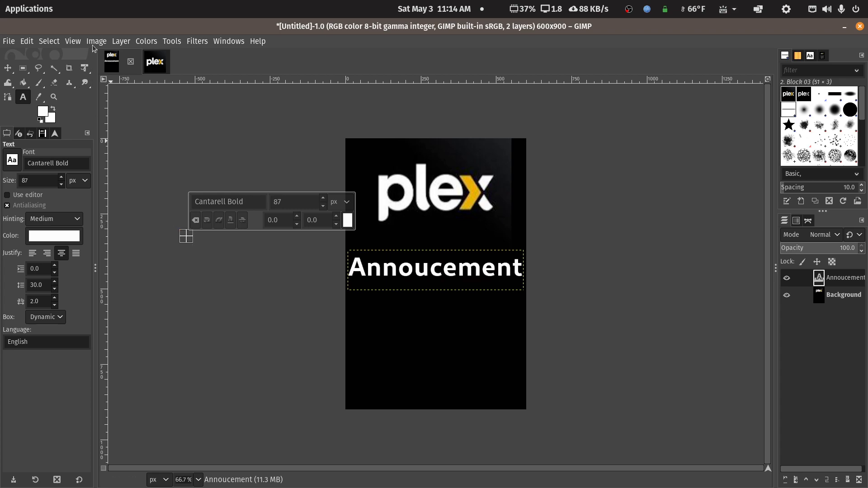
left_click(129, 44)
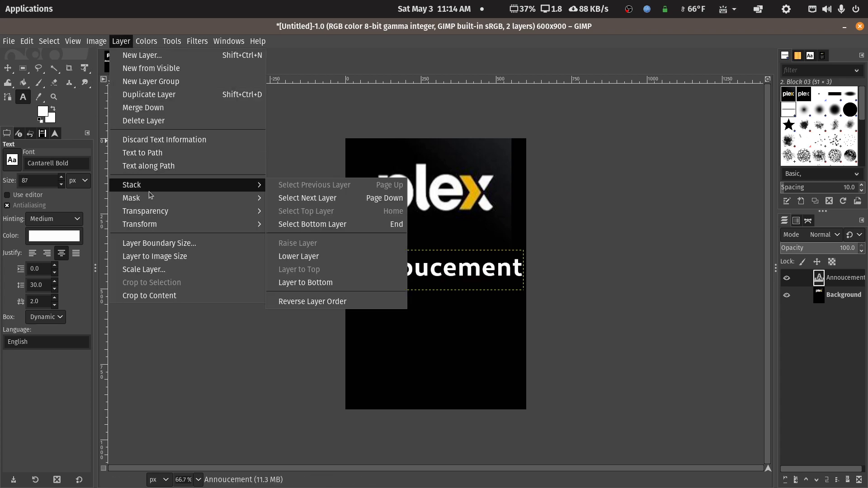
left_click(145, 109)
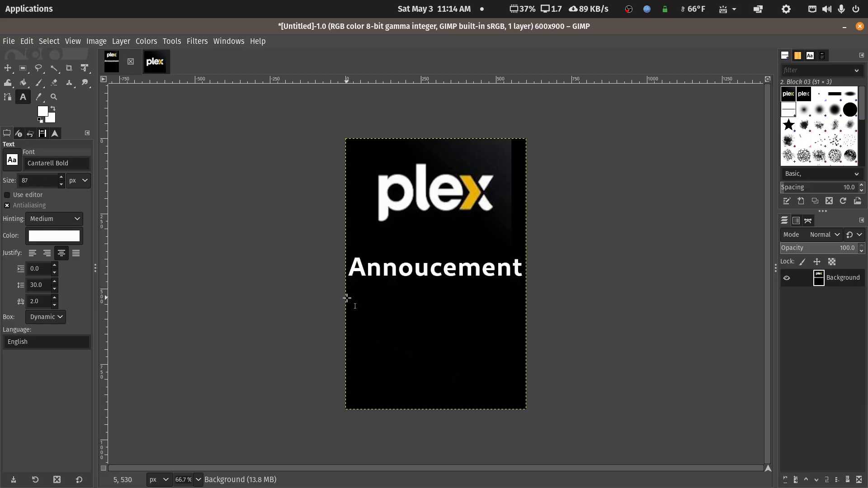
Step: Draw a text box below "Annoucement" and enter "PLEASE" and "WATCH" on two lines
left_click_drag(356, 300, 518, 404)
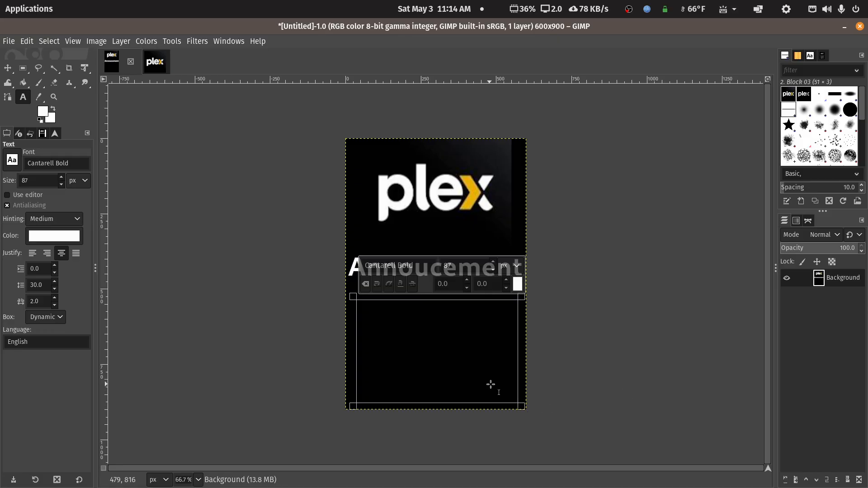
type("PLEASE")
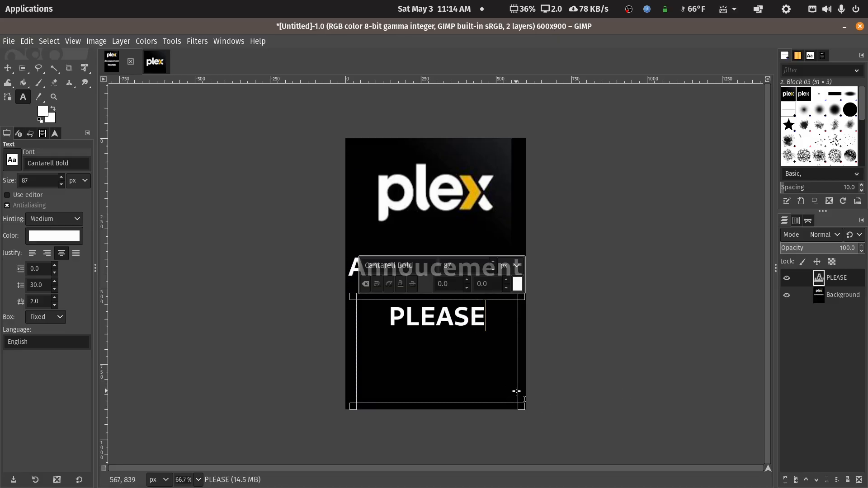
key("Return")
type("WATCH")
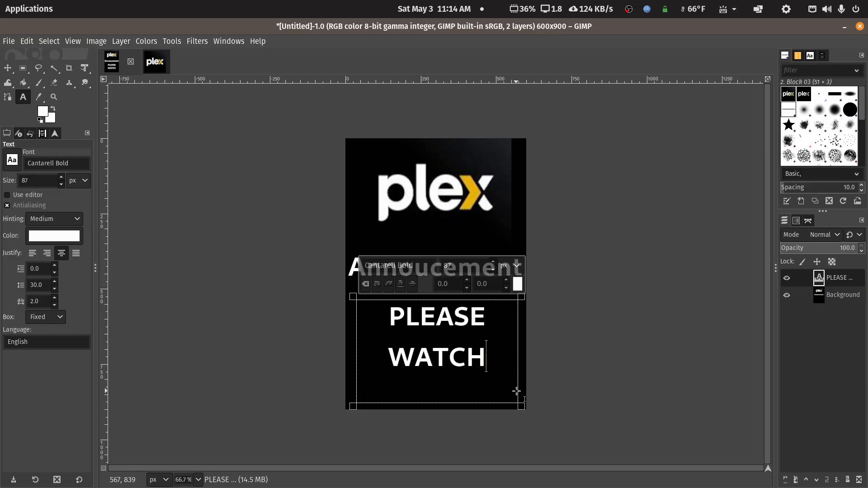
Step: Select all of the "PLEASE WATCH" text and set its font size to 119 px
key("shift+Left")
key("shift+Left")
key("shift+Left")
key("shift+Left")
key("shift+Left")
key("shift+Left")
key("shift+Left")
key("shift+Left")
key("shift+Left")
key("shift+Left")
key("shift+Left")
key("shift+Left")
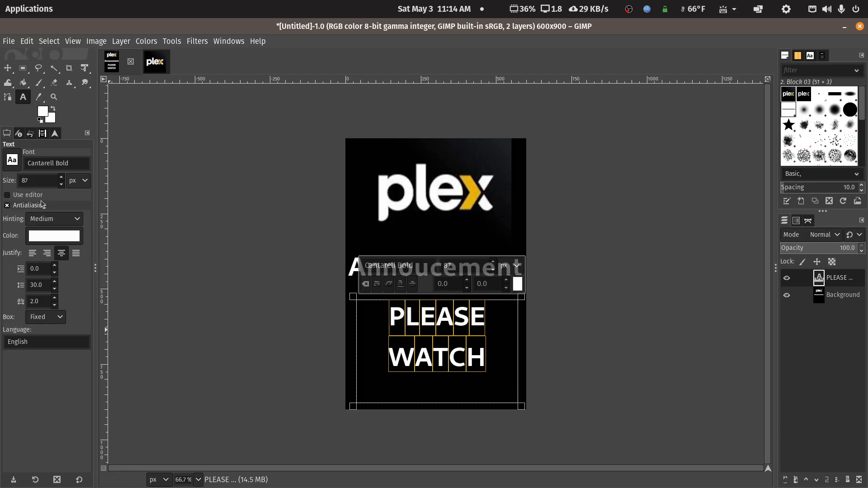
left_click(60, 178)
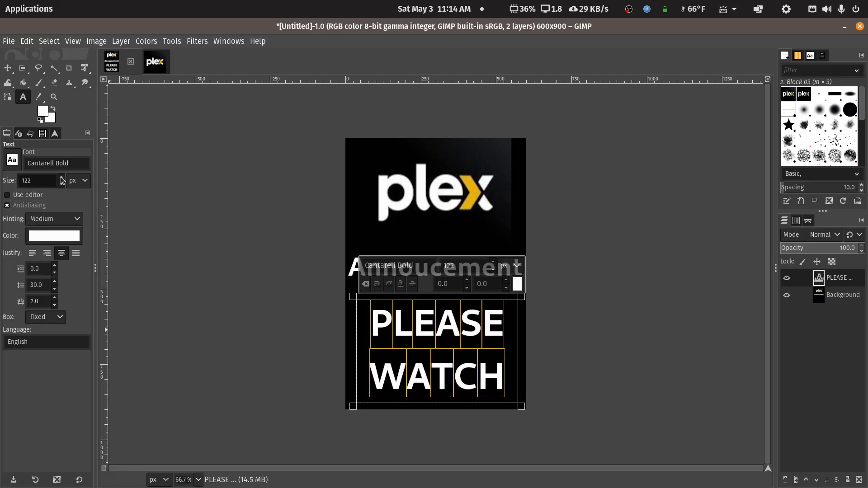
left_click(61, 184)
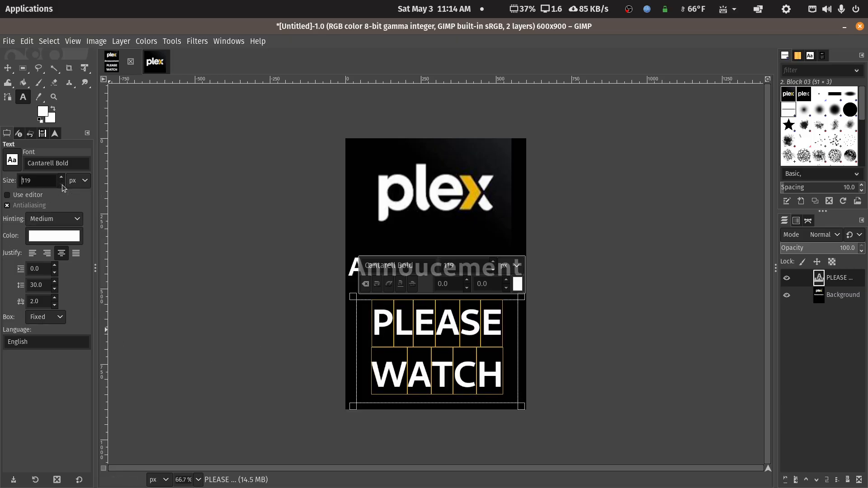
Step: Deselect the "PLEASE WATCH" text box and merge its text layer down into the background
left_click(127, 232)
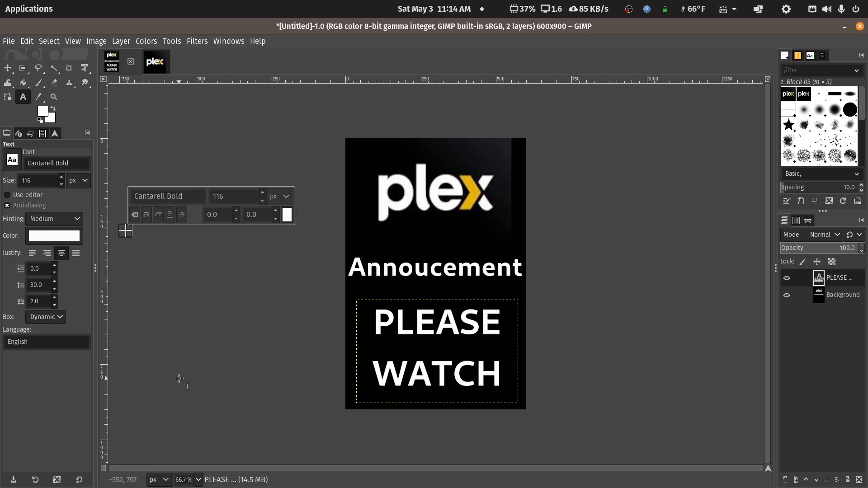
left_click(121, 41)
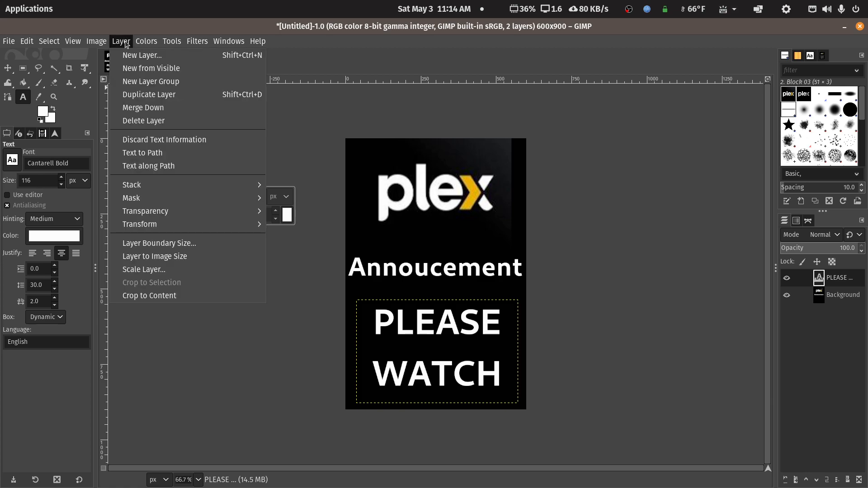
left_click(141, 109)
Step: Export the finished poster as "Test.png" to the Downloads folder
left_click(10, 42)
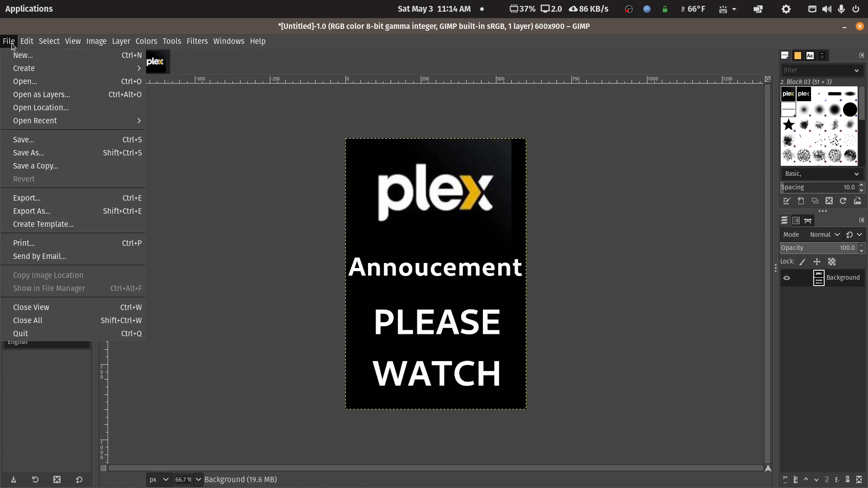
left_click(35, 199)
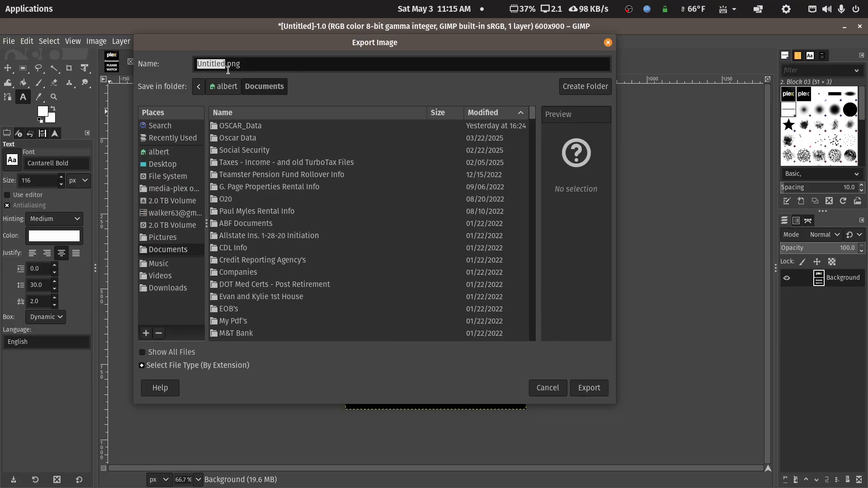
type("Test")
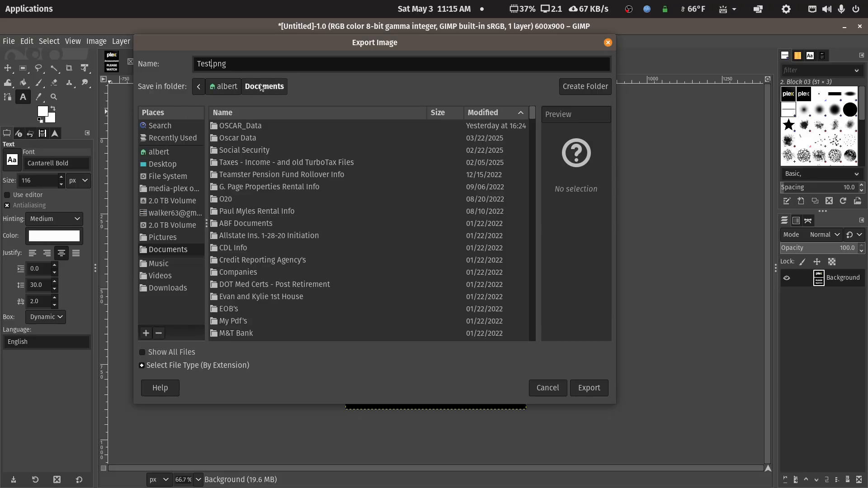
left_click(158, 287)
left_click(595, 390)
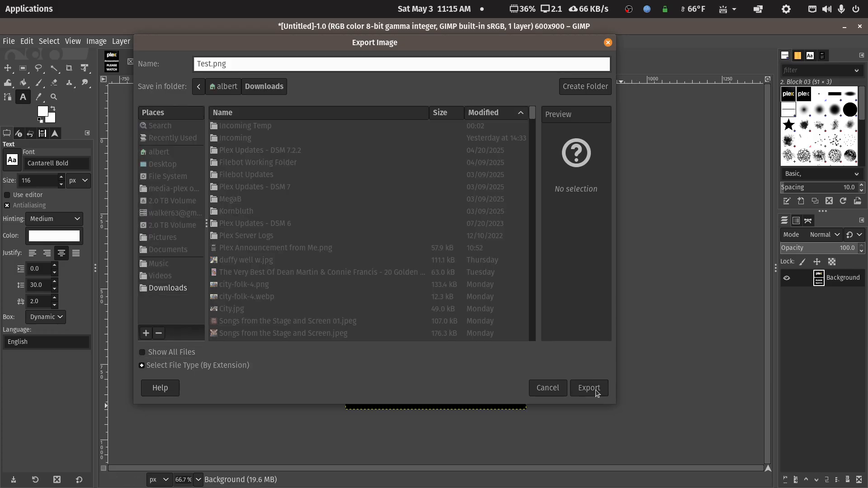
left_click(441, 323)
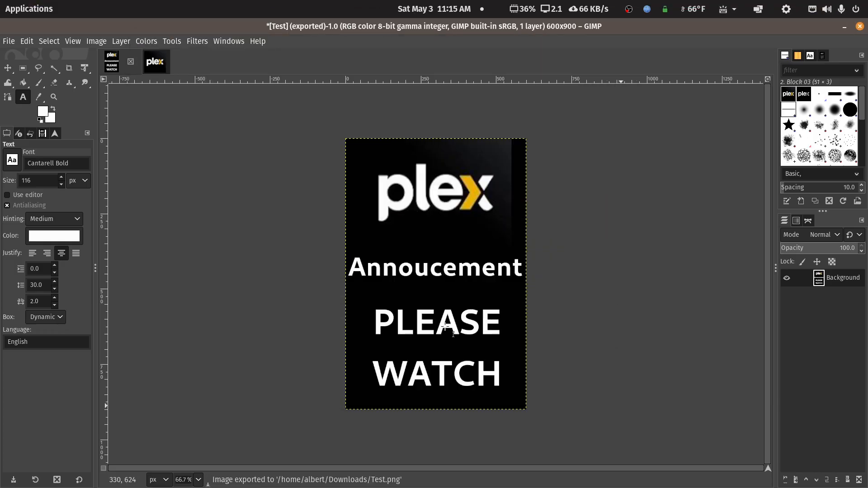